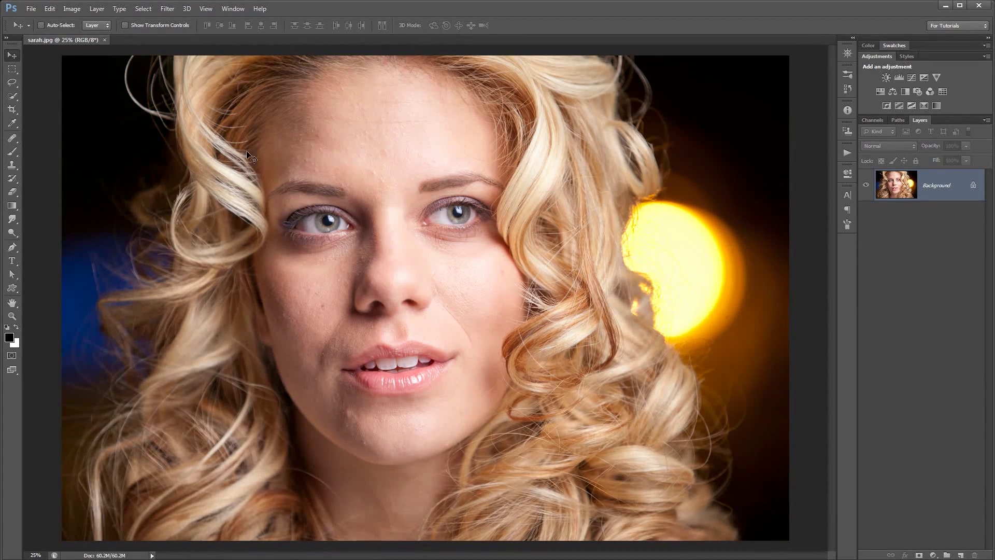
Activate the Healing Brush with a brush size of 341 px and 0% hardness.
click(14, 139)
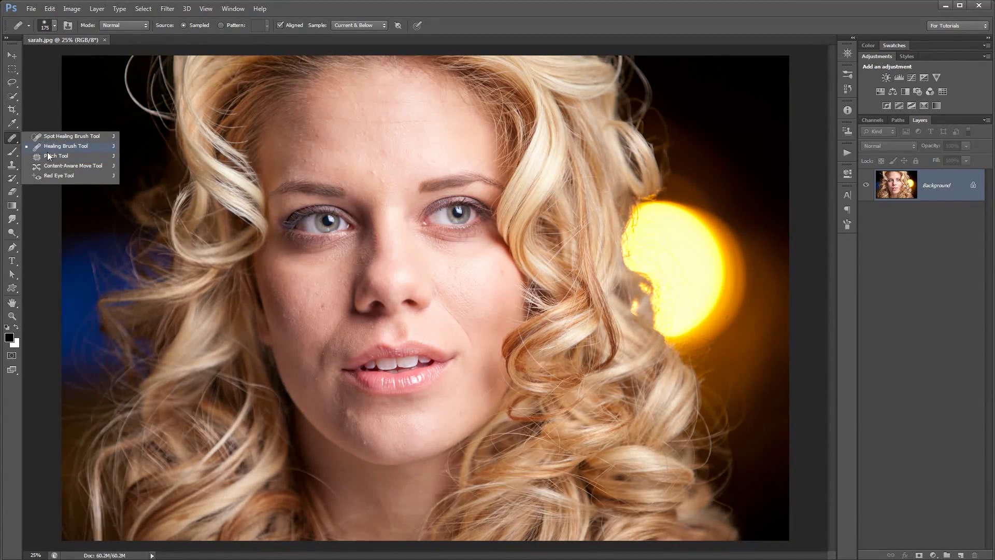
click(78, 148)
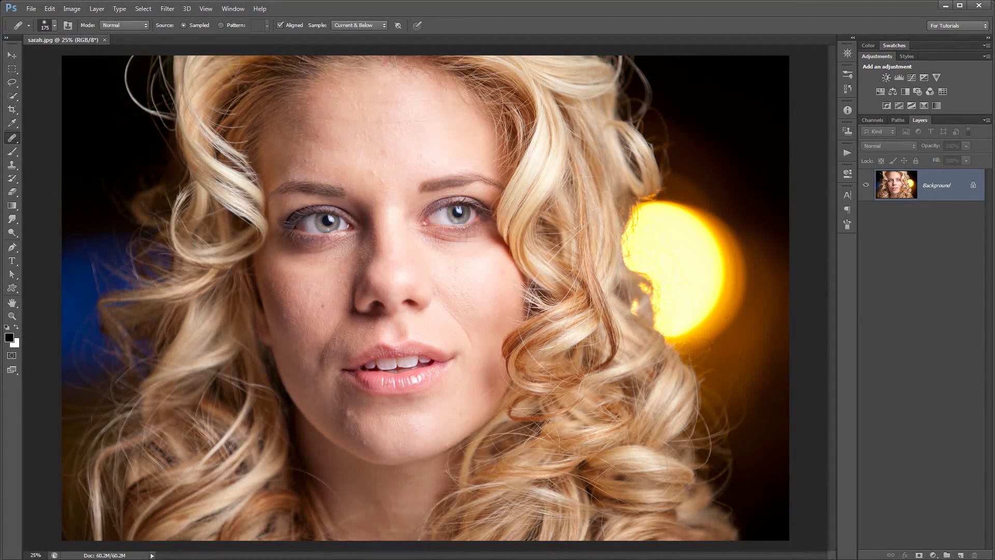
right_click(318, 185)
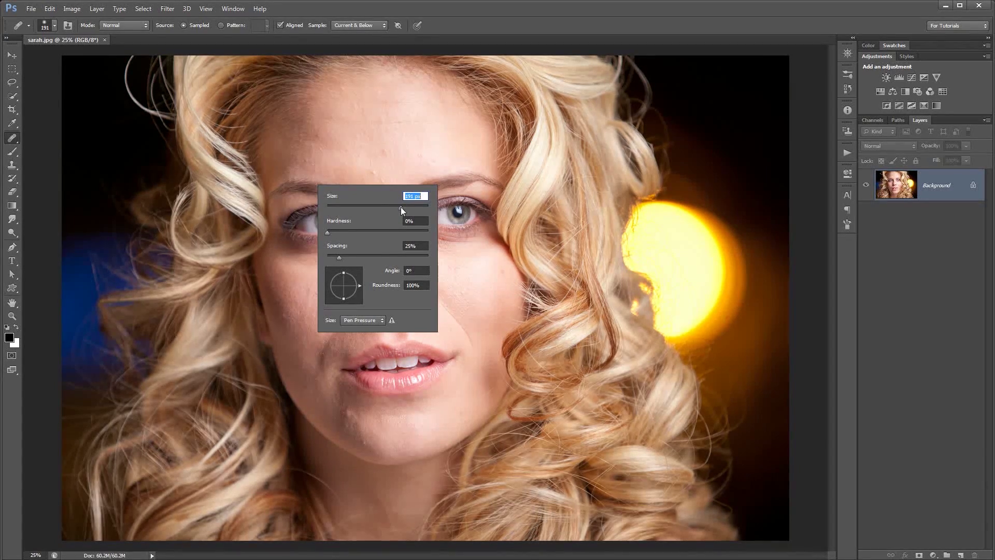
drag(406, 207, 406, 211)
drag(328, 233, 334, 235)
Set the Healing Brush mode to Normal and its sampling to Current & Below.
click(125, 24)
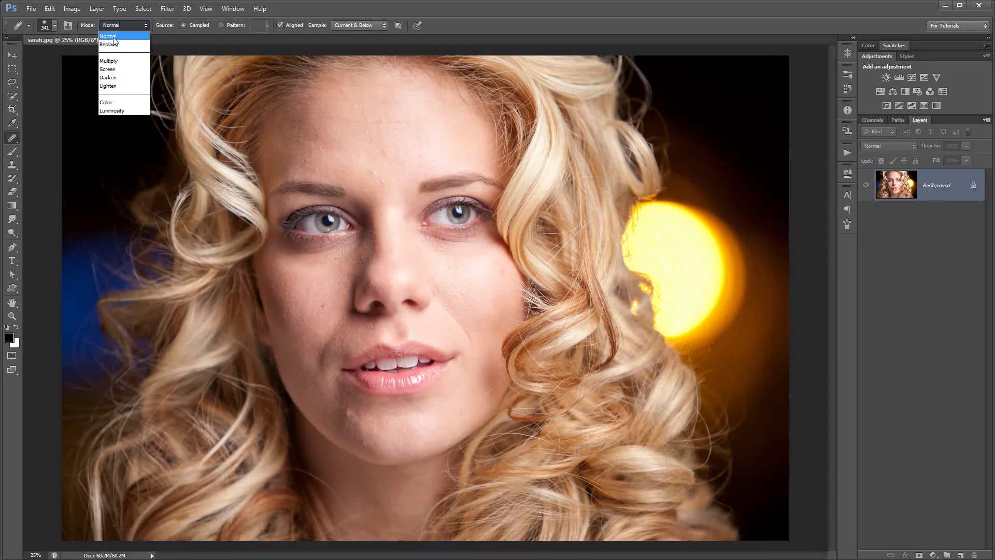
click(109, 21)
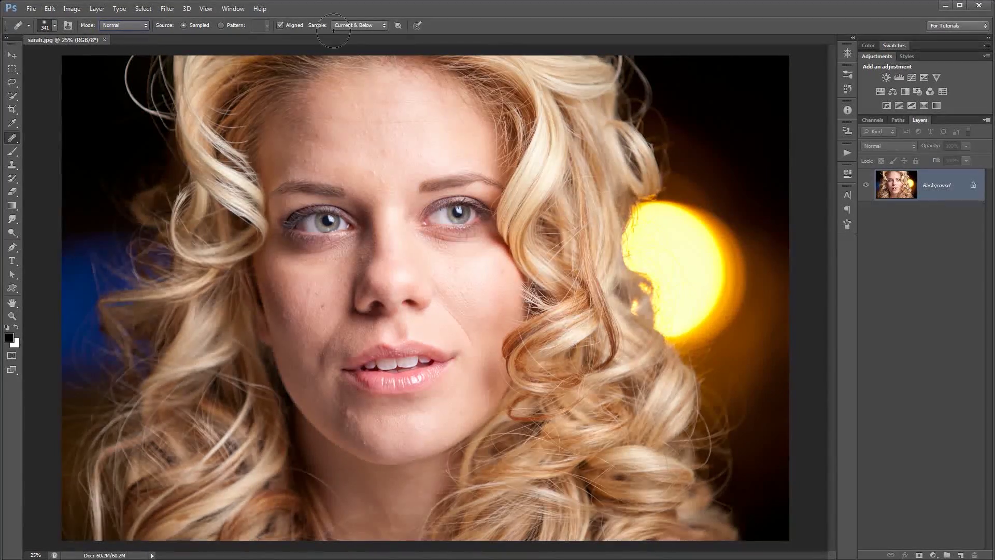
click(357, 25)
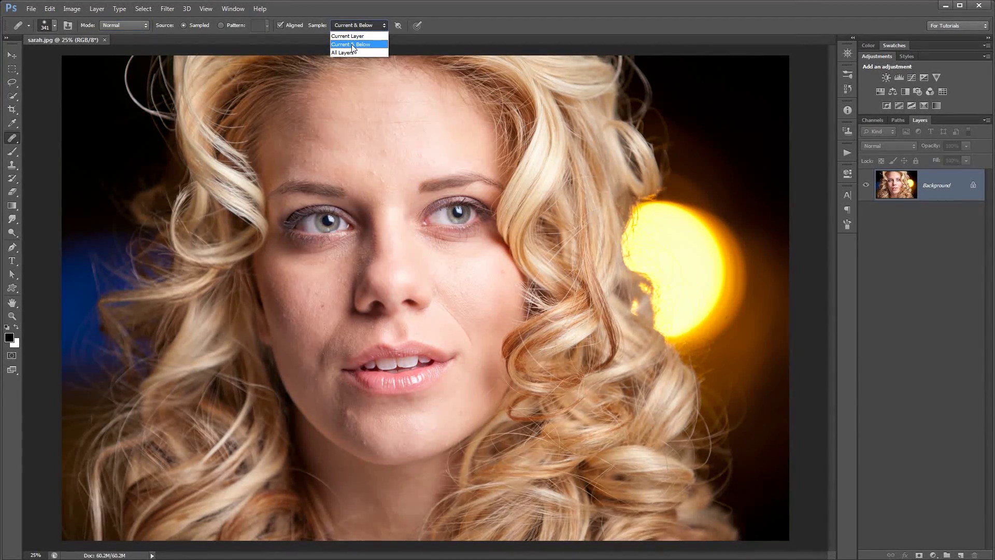
click(352, 45)
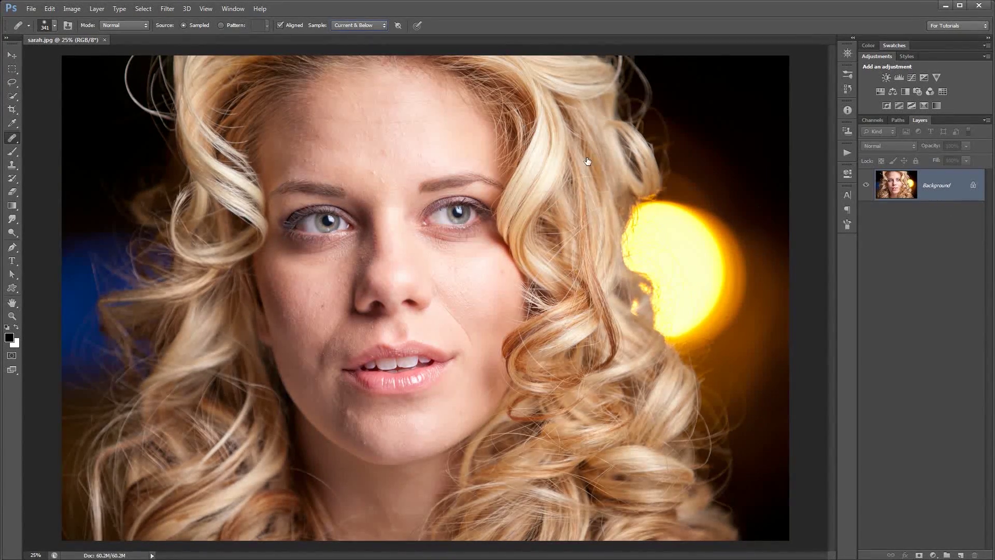
click(373, 25)
click(397, 26)
click(384, 25)
Add a new empty layer above the background and rename it Blemishes.
click(961, 554)
double_click(934, 186)
text(Blemish)
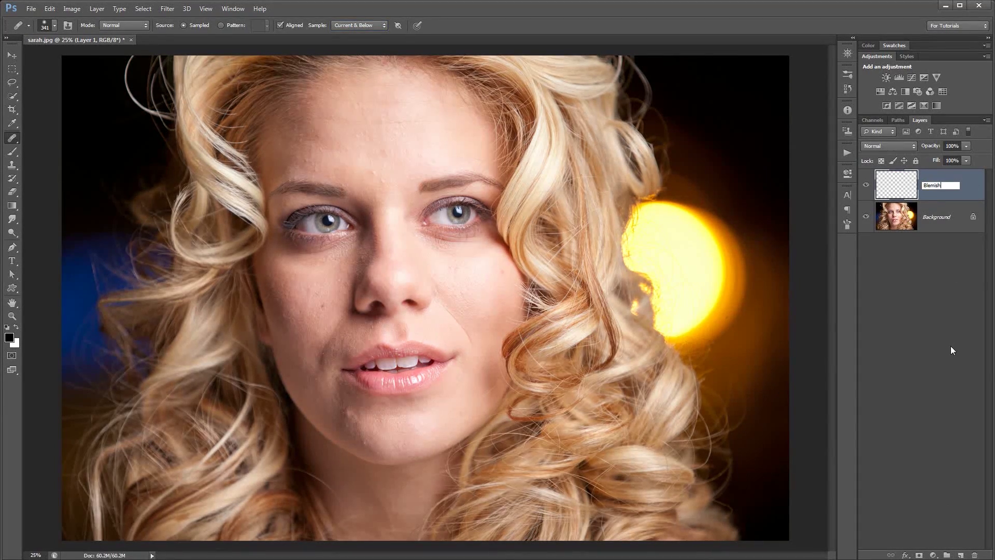
text(es)
key(Return)
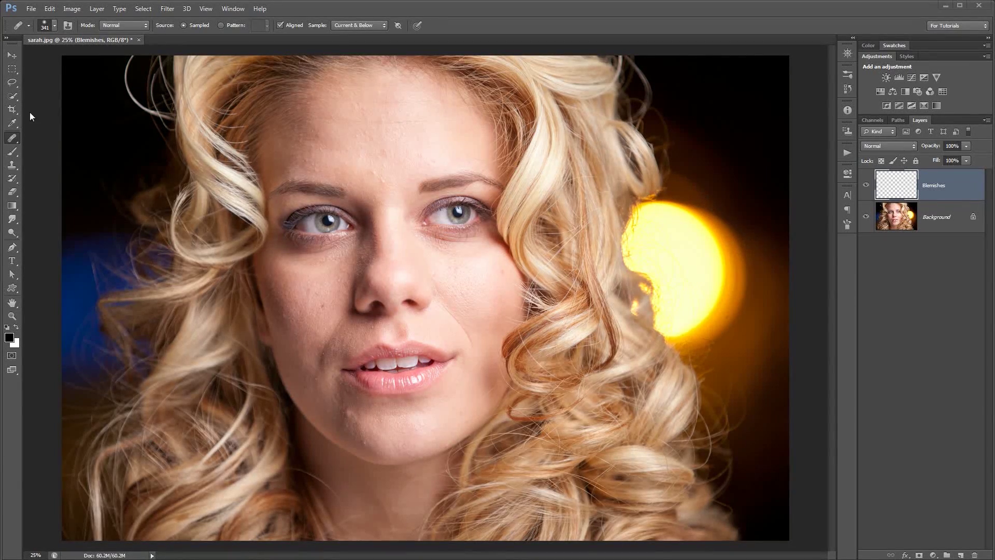
Reduce the healing brush to 70 px and heal the blemishes on the lower chin.
click(55, 27)
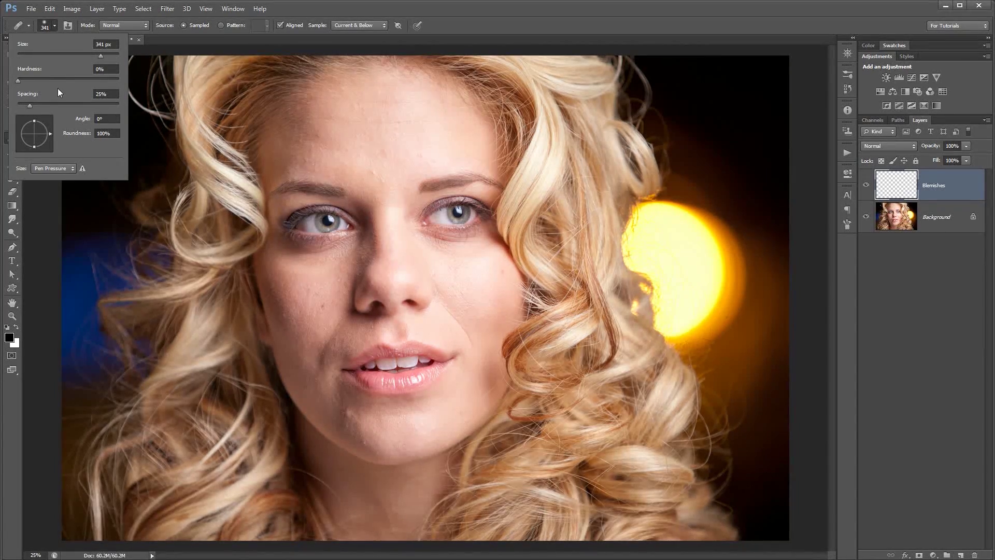
click(56, 25)
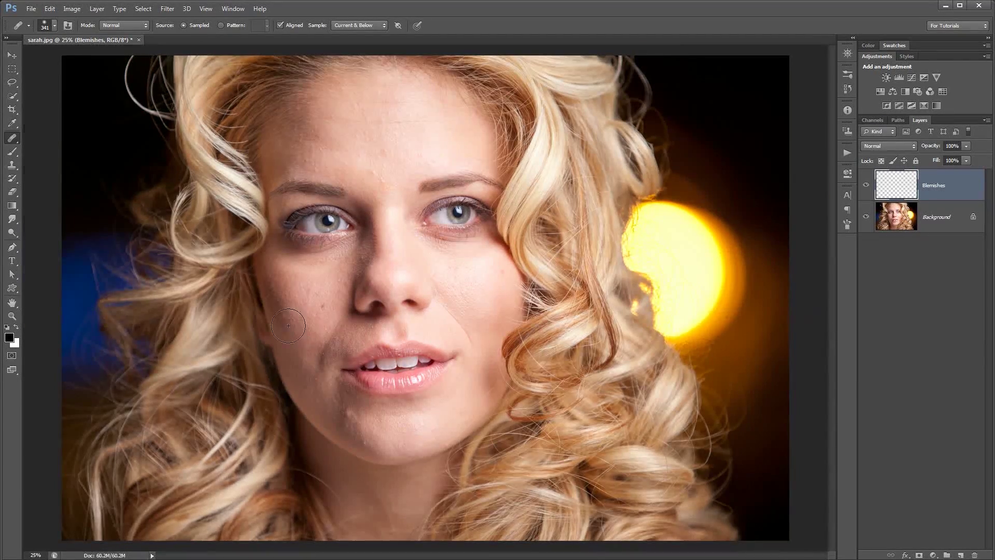
scroll(262, 315, up, 3)
mouse_move(359, 349)
mouse_down()
mouse_move(439, 129)
mouse_move(440, 50)
mouse_up()
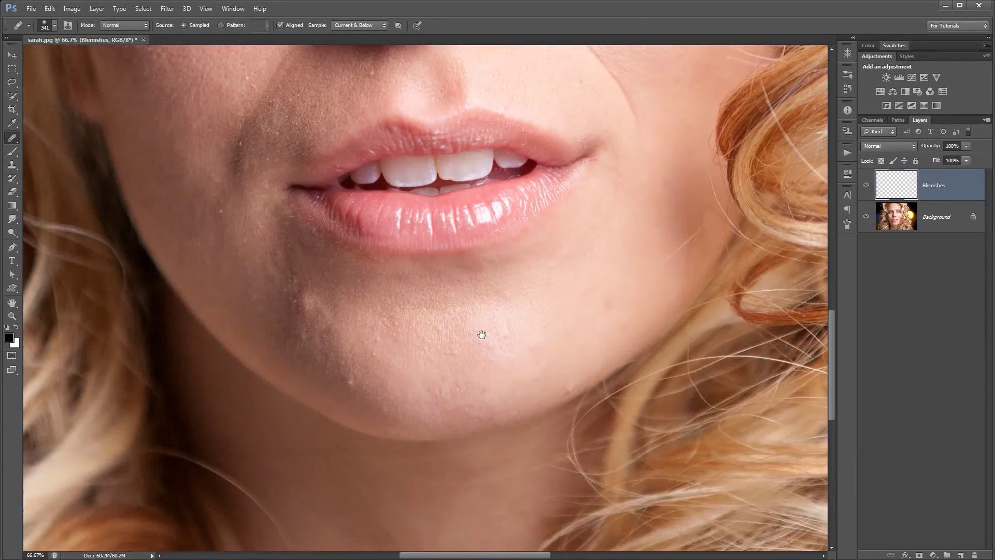
click(351, 383)
key(bracketleft)
key(bracketleft)
key(bracketleft)
key(bracketleft)
key(bracketright)
click(353, 384)
click(386, 409)
click(373, 355)
Sample clean skin beside the chin highlight and heal the spots on the middle and brighter side of the chin.
key(alt)
key(alt)
alt+click(479, 337)
click(518, 383)
key(alt)
click(483, 313)
Heal the spots on the shaded side of the chin below the mouth corner, using nearby shaded skin as source.
key(alt)
alt+click(306, 339)
click(331, 332)
click(332, 307)
alt+click(295, 328)
drag(302, 291, 334, 321)
click(353, 352)
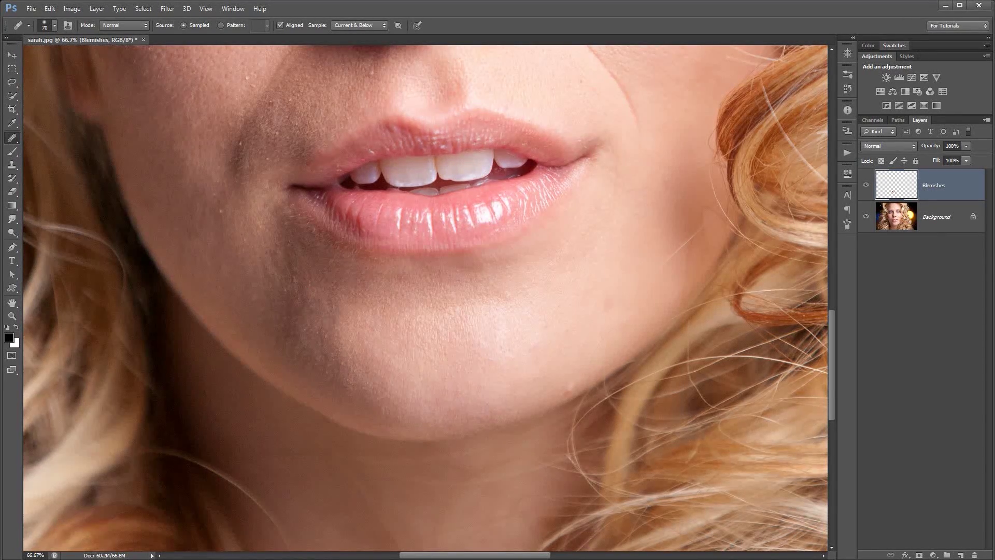
Heal the blemishes and the mole on the shaded jaw and cheek, up to the side of the nose.
drag(342, 315, 412, 343)
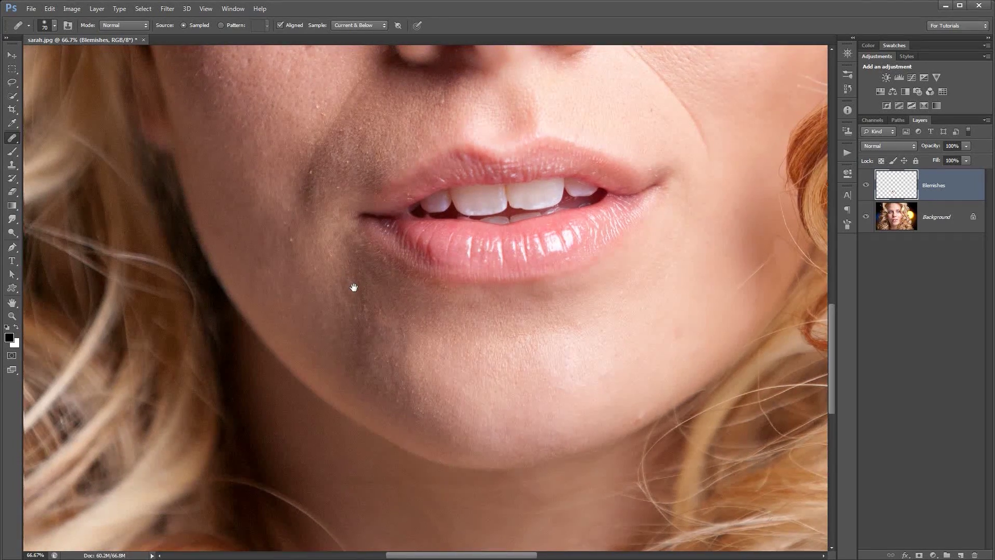
drag(354, 287, 395, 360)
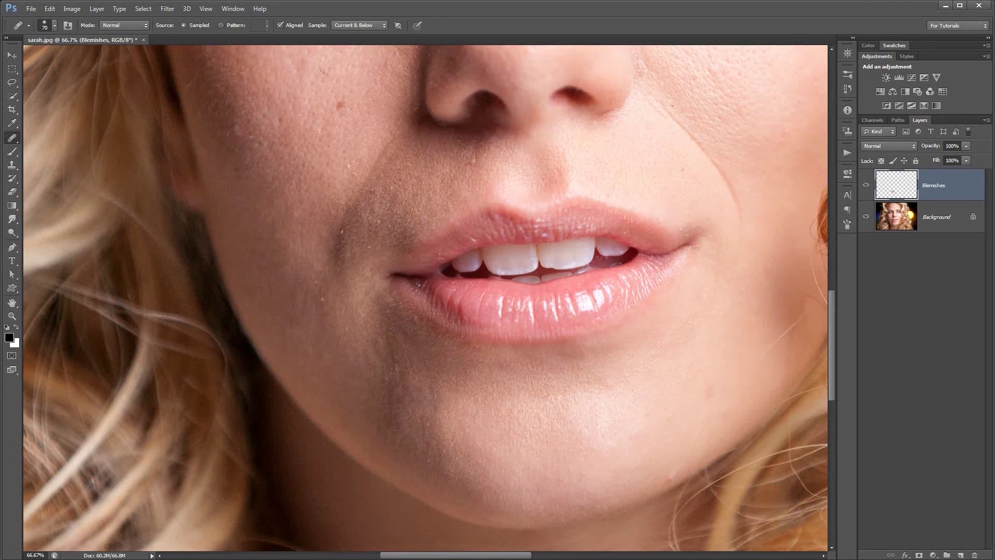
click(322, 302)
click(344, 231)
drag(372, 292, 383, 367)
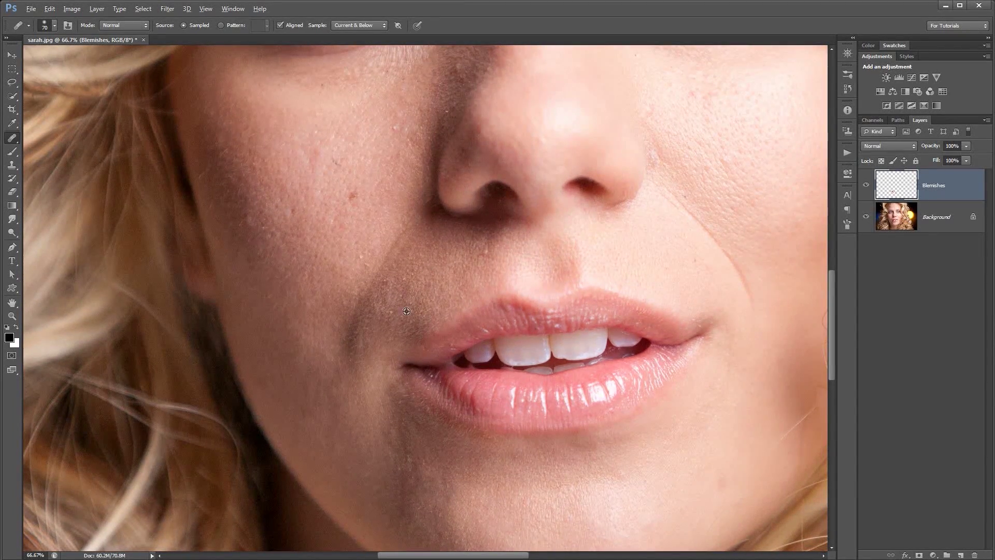
click(353, 197)
click(250, 248)
click(336, 163)
drag(337, 162, 355, 276)
click(413, 221)
click(463, 182)
Heal the remaining blemishes across the forehead and above the eyebrows.
mouse_move(464, 182)
mouse_down()
mouse_move(406, 380)
mouse_move(389, 177)
mouse_move(450, 502)
mouse_up()
click(313, 241)
drag(313, 241, 310, 288)
click(341, 219)
drag(341, 220, 341, 298)
click(400, 171)
click(518, 234)
drag(565, 293, 483, 210)
click(433, 254)
click(404, 309)
click(528, 264)
Check the retouched skin and compare the whole portrait with and without the Blemishes layer.
drag(653, 278, 544, 226)
drag(378, 430, 444, 294)
drag(403, 406, 373, 261)
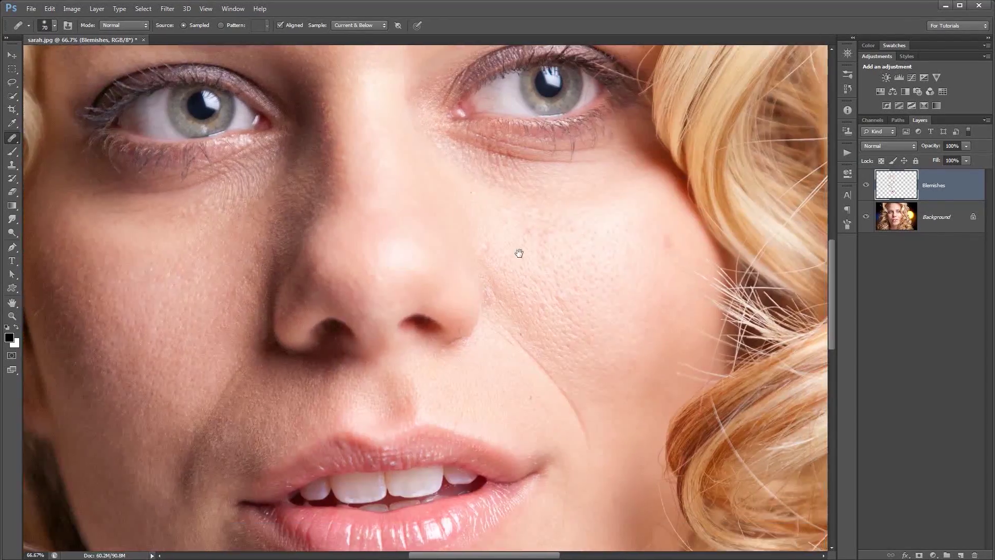
drag(615, 276, 459, 343)
drag(375, 493, 314, 116)
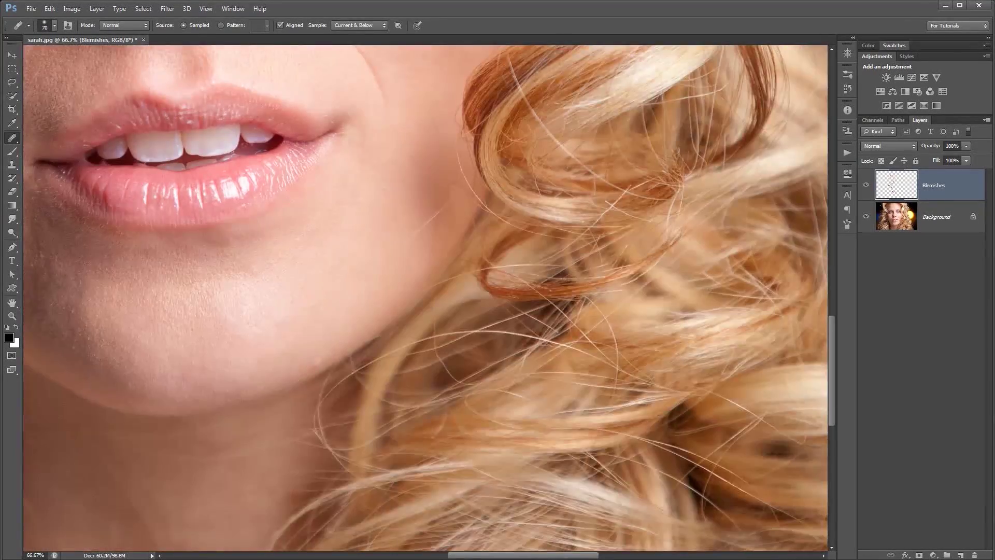
drag(262, 292, 284, 404)
drag(311, 120, 411, 368)
key(ctrl+0)
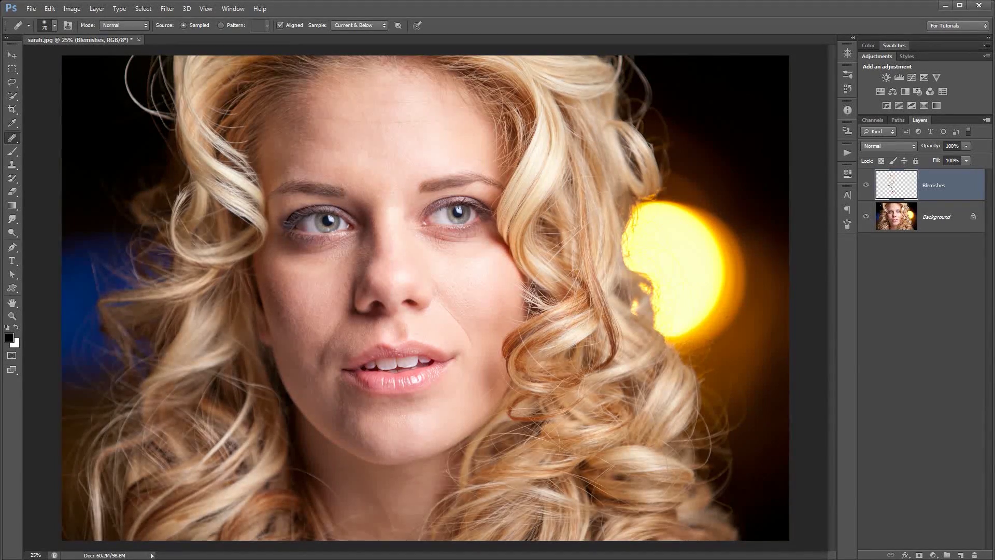
click(866, 185)
click(866, 186)
click(867, 186)
click(866, 185)
click(866, 186)
click(866, 186)
click(866, 185)
click(867, 184)
click(869, 186)
click(869, 185)
click(870, 186)
Try to heal the small mark on the jaw edge at 100% zoom with the 70 px brush, and undo the stroke.
key(z)
click(450, 435)
click(435, 363)
drag(430, 262, 457, 341)
click(439, 305)
click(435, 302)
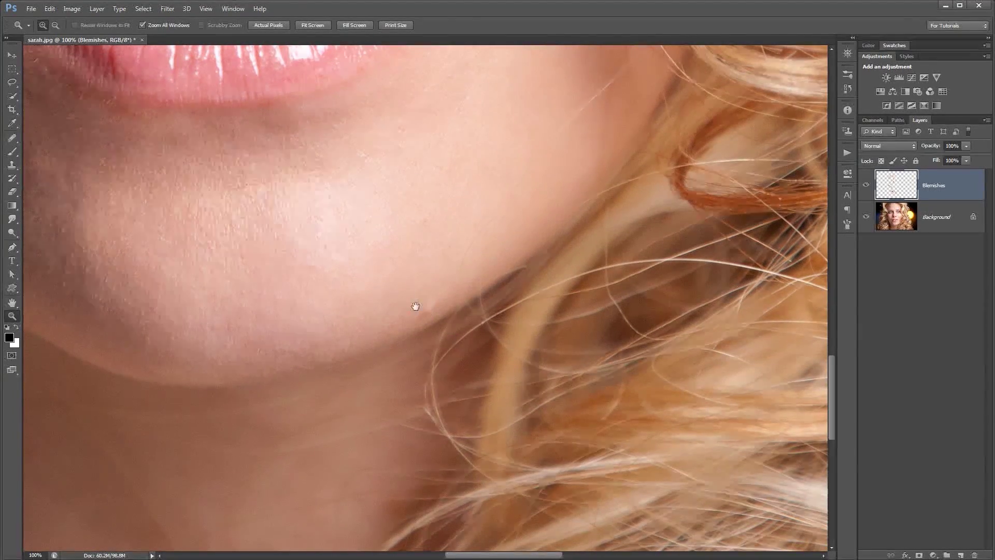
alt+click(433, 315)
click(431, 309)
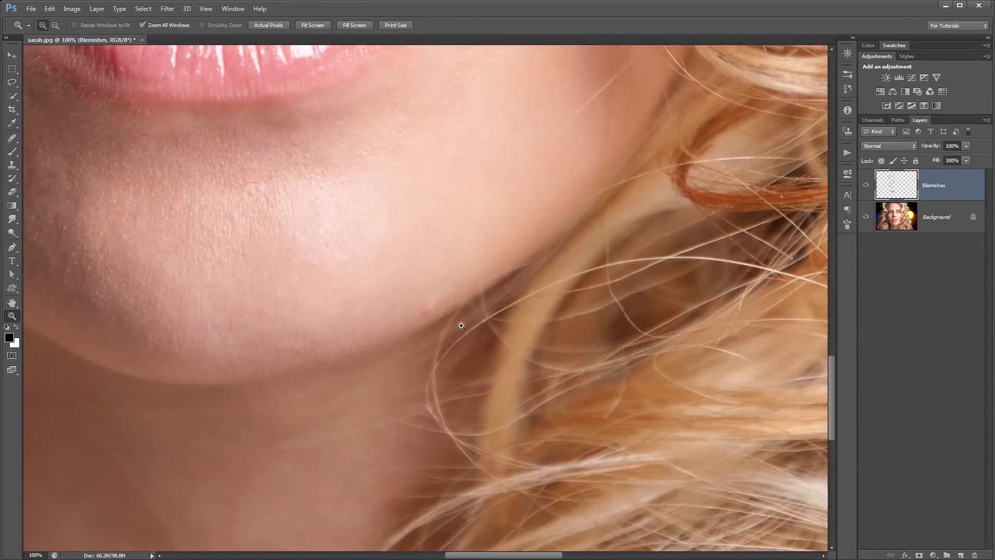
key(j)
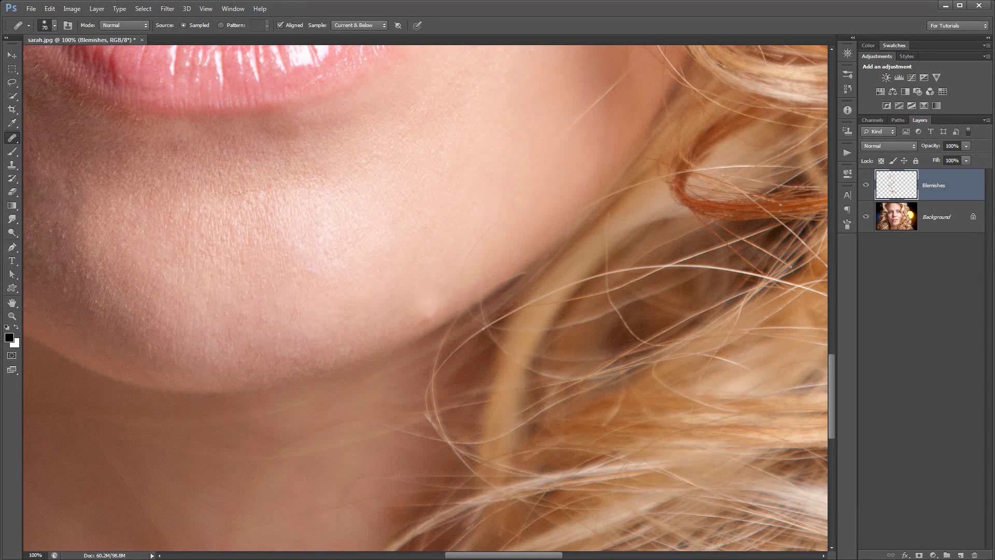
drag(425, 313, 429, 311)
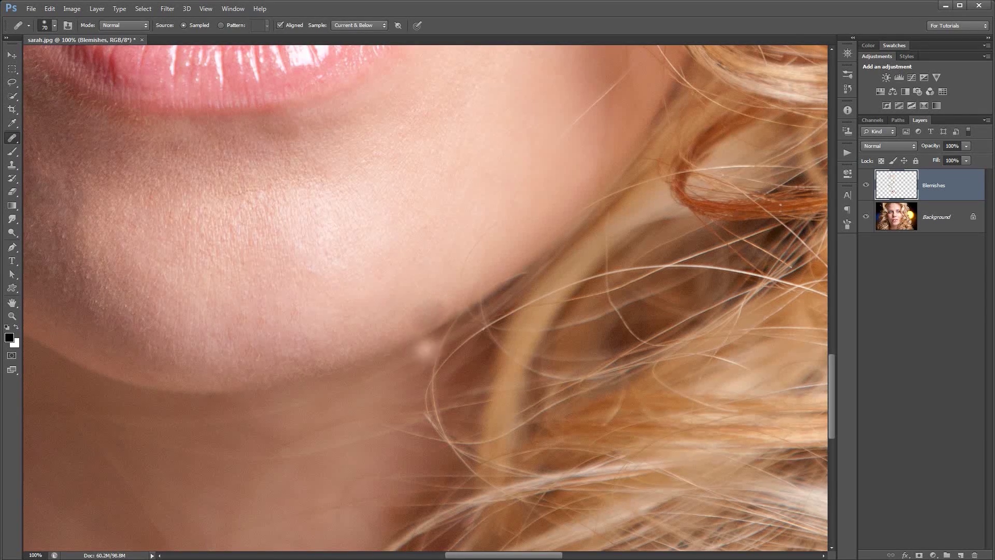
key(ctrl+z)
Try to heal the jaw-edge mark with a 24 px brush, using the skin just above it as source.
key(bracketleft)
key(bracketleft)
key(bracketleft)
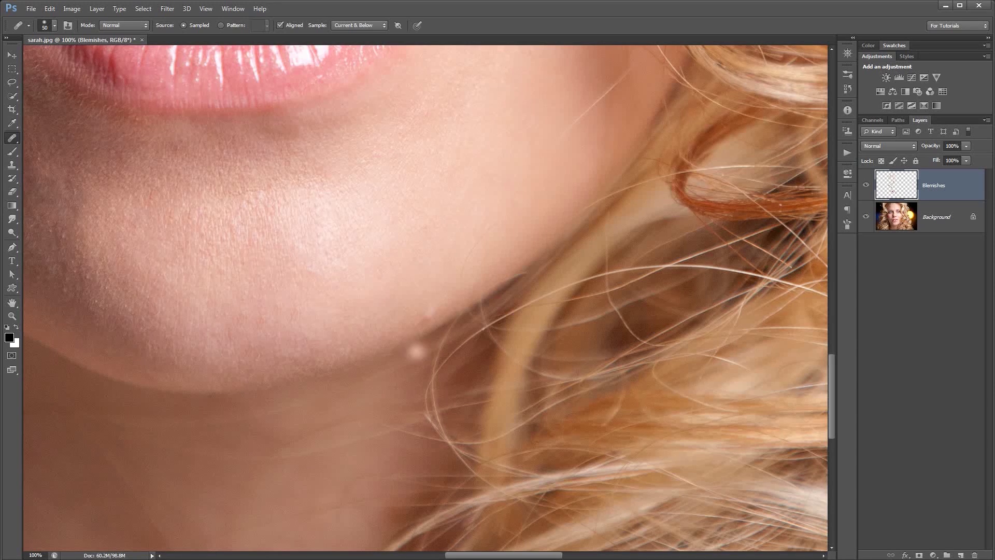
key(bracketleft)
alt+click(417, 289)
key(alt)
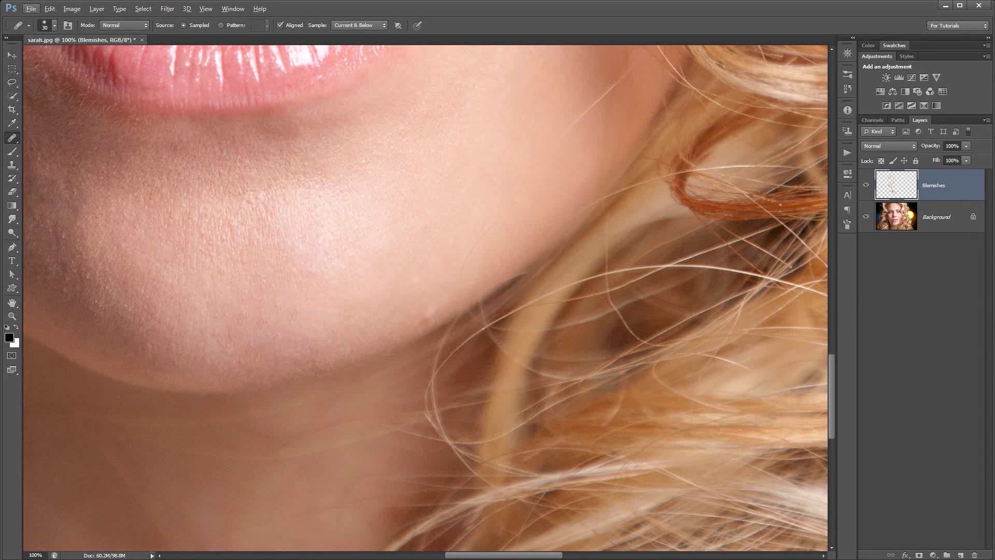
right_click(410, 267)
drag(434, 290, 431, 290)
key(Return)
alt+click(427, 291)
drag(420, 323, 435, 314)
Draw a freehand lasso selection around the jaw-edge mark that follows the jawline and excludes the neck.
key(l)
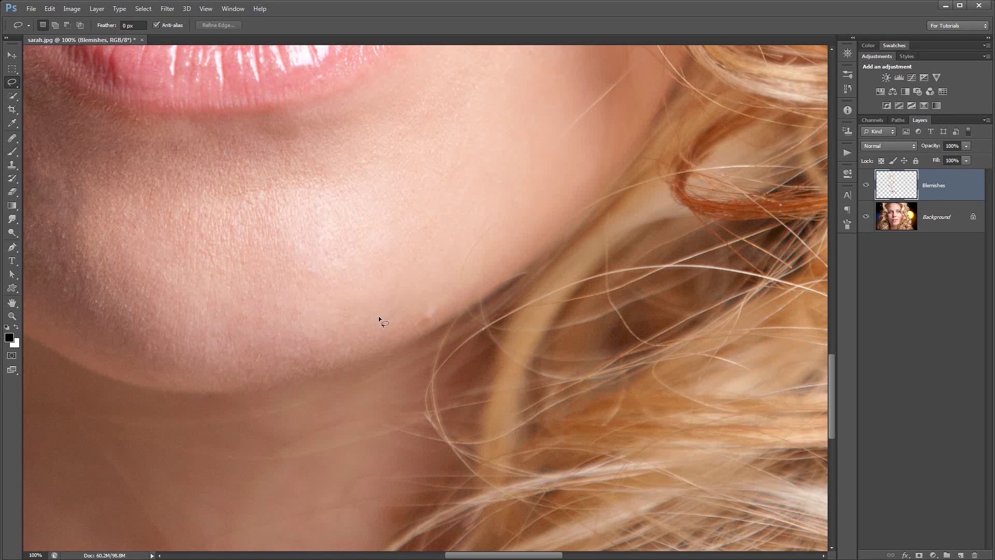
drag(425, 328, 437, 318)
mouse_move(451, 282)
mouse_down()
mouse_move(427, 266)
mouse_move(380, 310)
mouse_up()
Enlarge the healing brush to 45 px, sample clean chin skin and heal the mark inside the selection.
key(j)
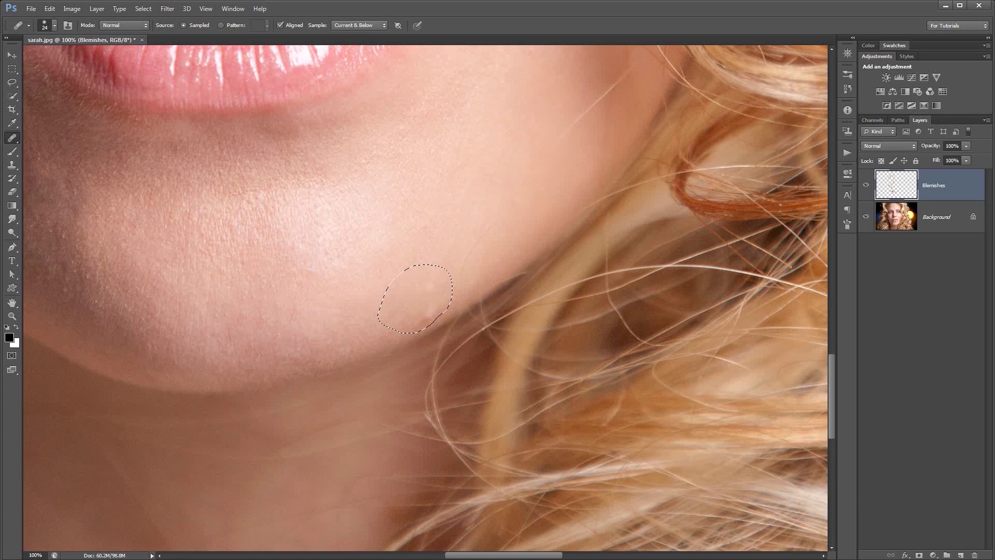
key(])
key(])
key(])
key(])
key(])
alt+click(403, 213)
drag(422, 319, 426, 311)
Restore the dropped selection, heal the jaw-edge mark once more inside it and deselect.
key(ctrl+d)
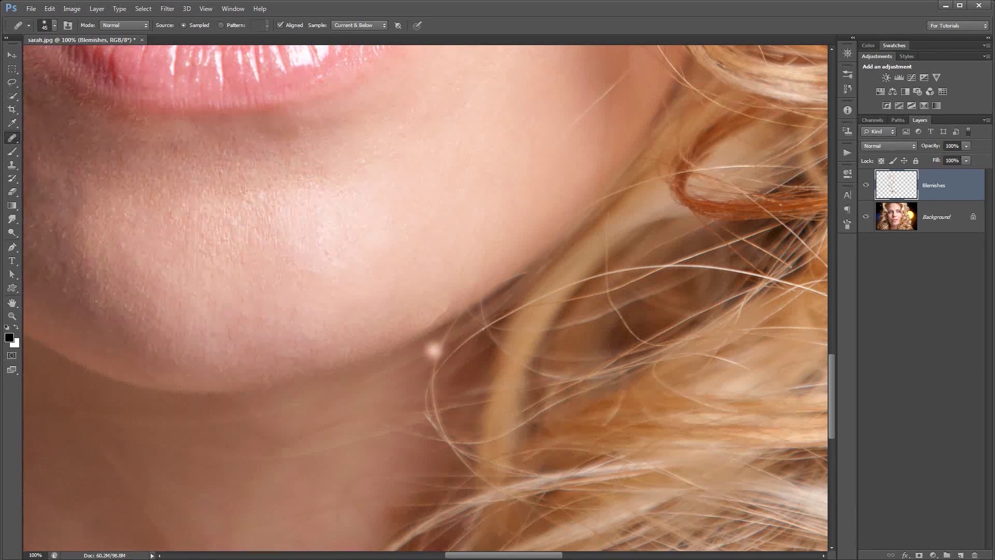
key(ctrl+z)
key(ctrl+z)
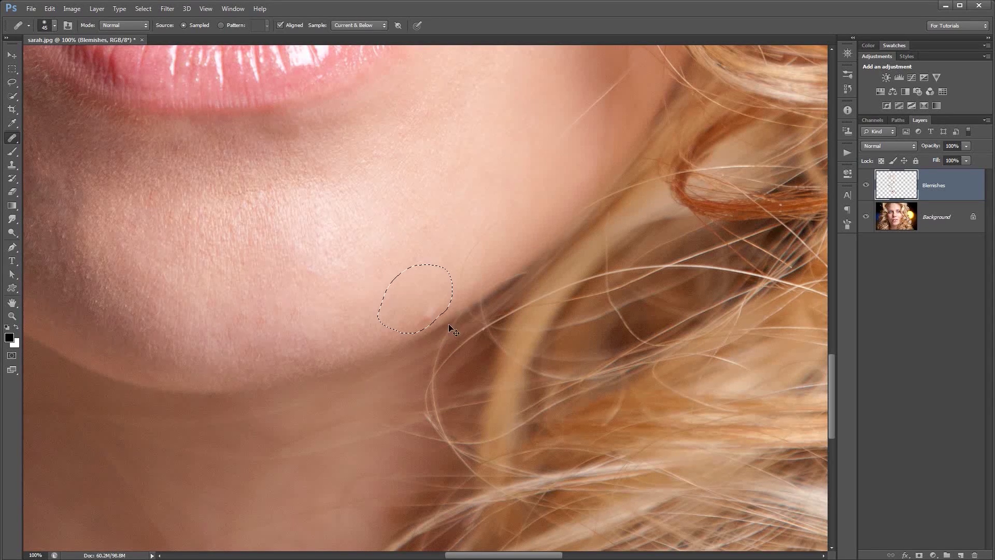
mouse_move(433, 322)
mouse_down()
mouse_move(422, 317)
mouse_move(433, 306)
mouse_move(417, 317)
mouse_up()
key(ctrl+d)
Examine the retouched chin, nose, cheeks and eye area, ending at 50% zoom.
drag(457, 314, 465, 306)
drag(418, 235, 440, 326)
drag(456, 171, 506, 493)
scroll(489, 253, up, 5)
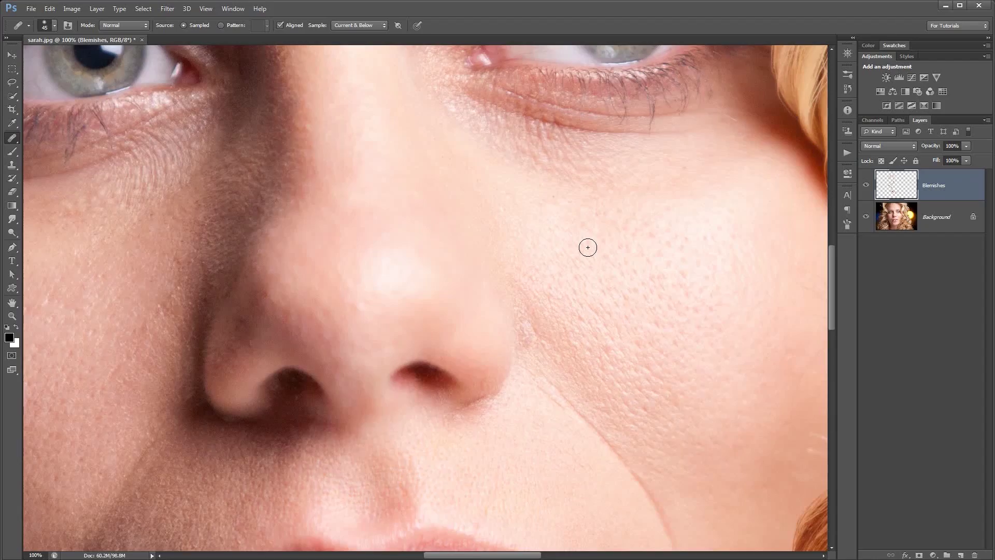
key(ctrl+minus)
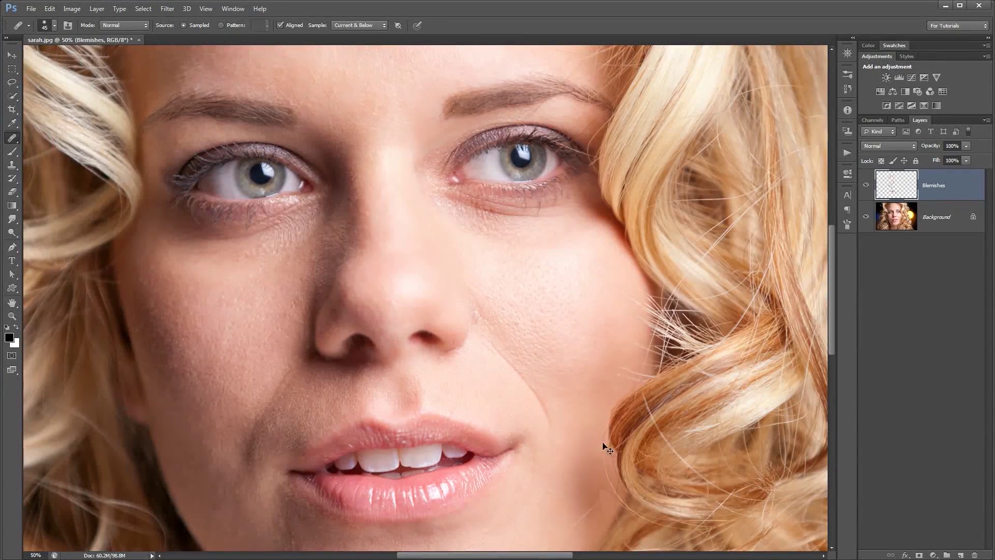
mouse_move(456, 336)
mouse_down()
mouse_move(483, 312)
mouse_move(494, 317)
mouse_up()
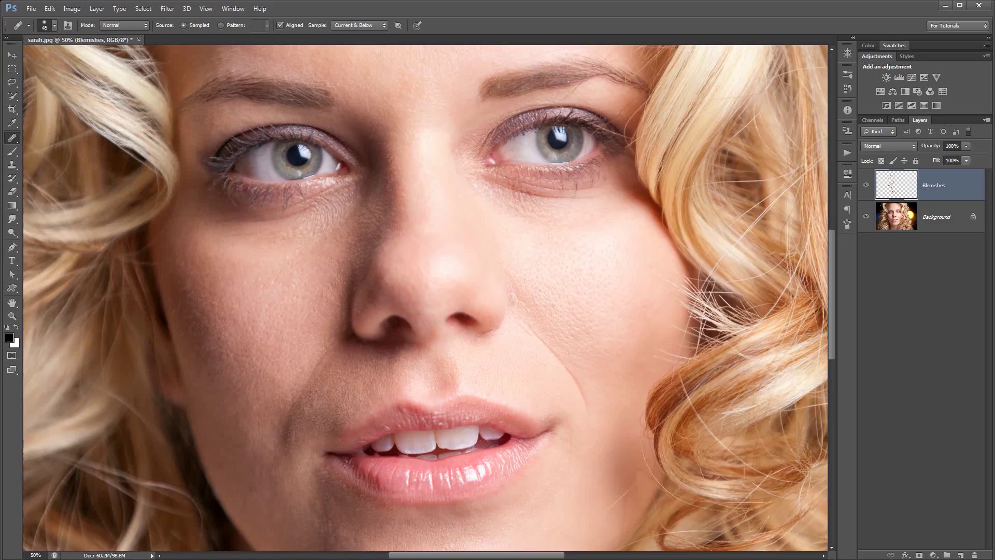
drag(575, 280, 555, 353)
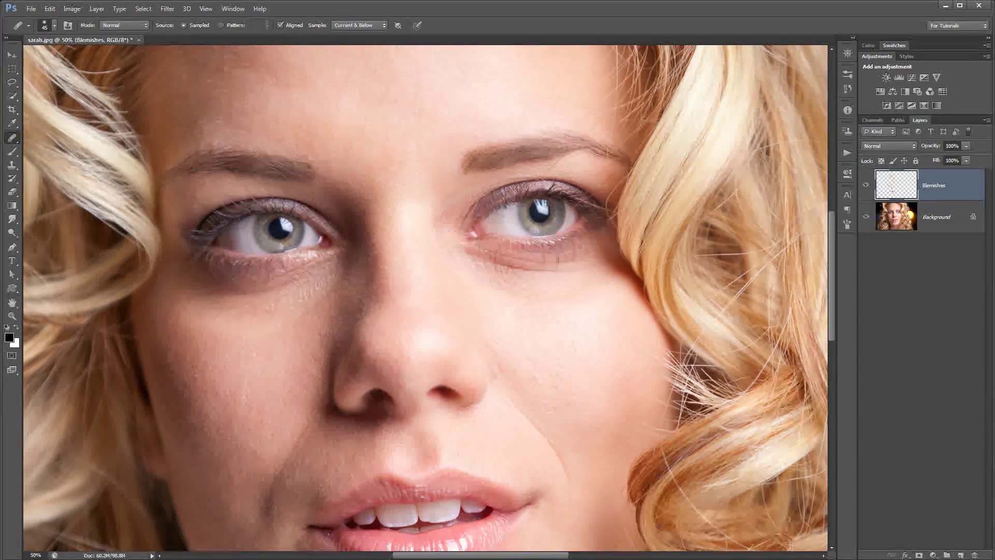
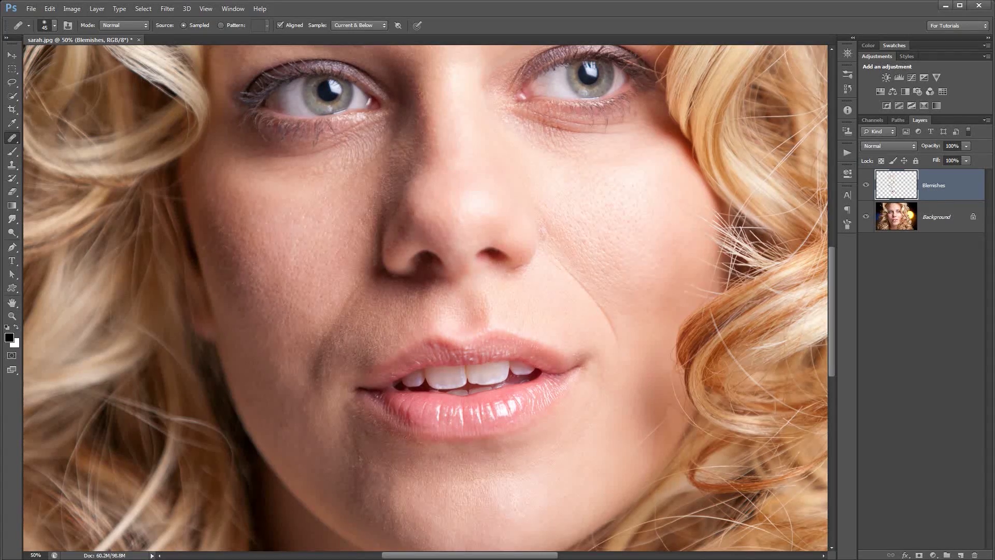
drag(414, 325, 423, 356)
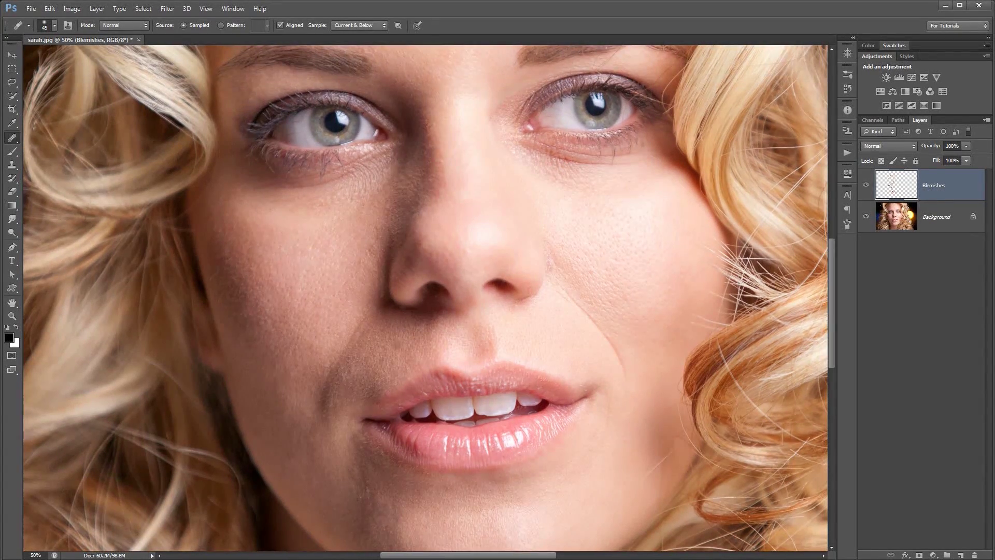
Examine the cheeks, nose, mouth and chin for remaining lines and blemishes.
drag(535, 289, 540, 282)
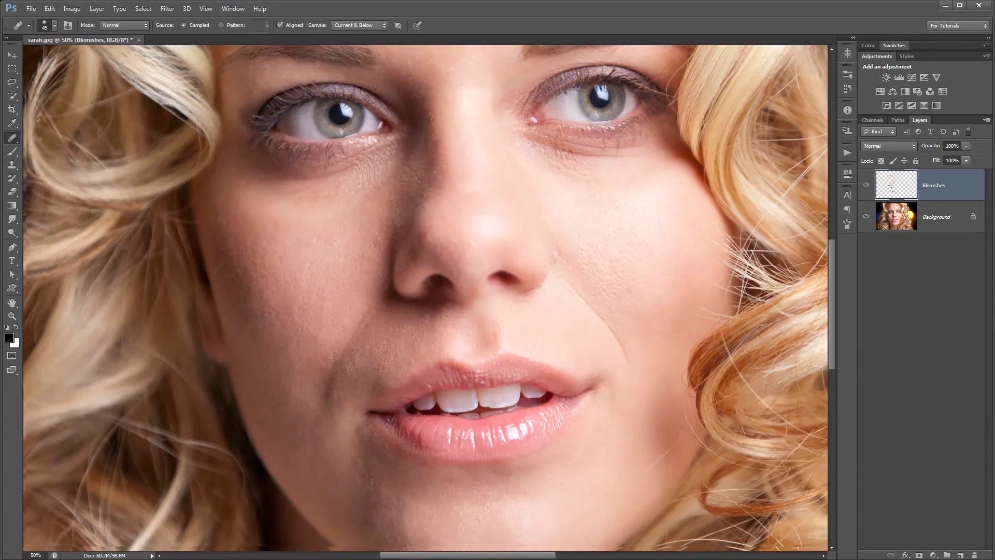
drag(346, 434, 378, 389)
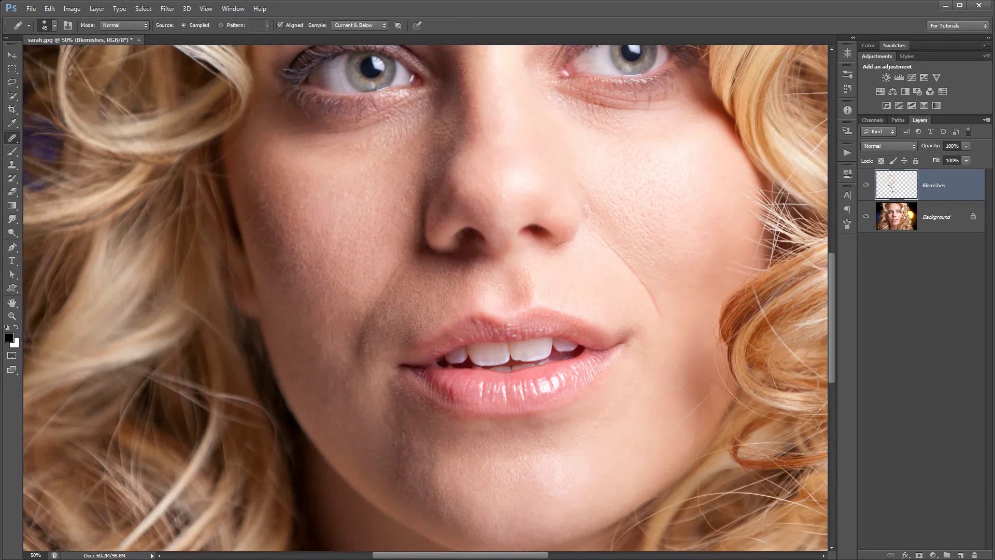
click(378, 305)
drag(513, 140, 547, 350)
drag(538, 115, 551, 216)
drag(775, 261, 774, 222)
scroll(549, 216, down, 5)
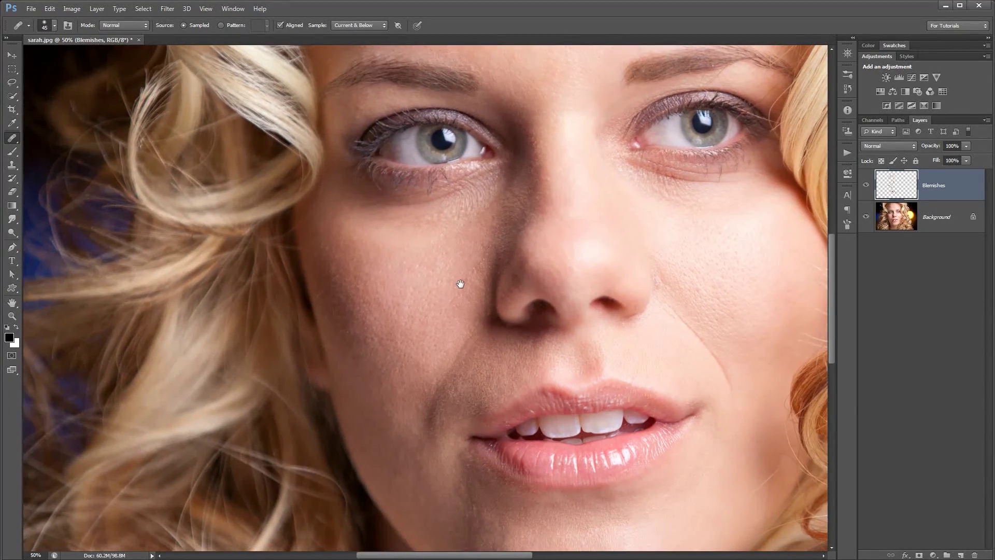
scroll(493, 255, up, 1)
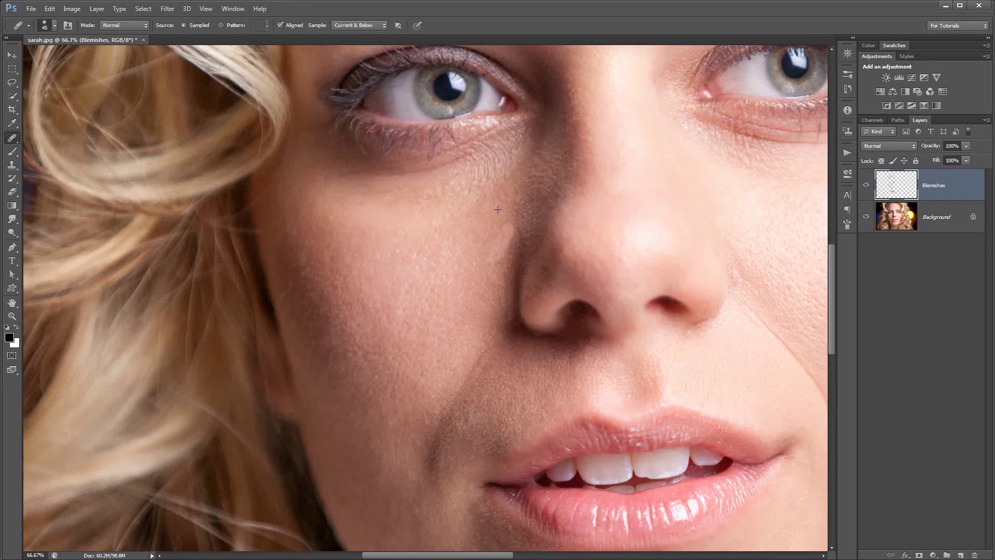
Sample clean skin beside the smile line on the brightly lit cheek and heal the line from nostril to mouth corner.
drag(798, 363, 577, 313)
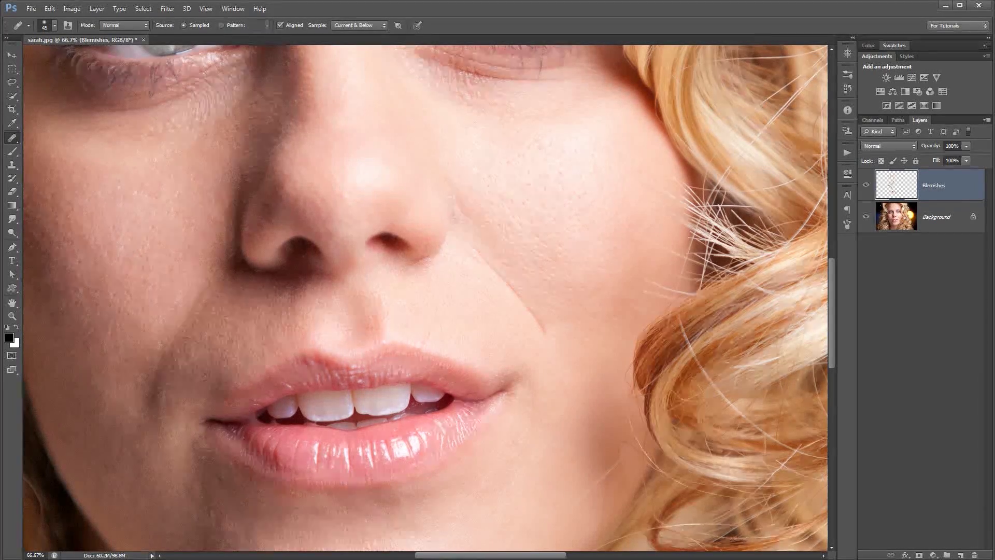
mouse_move(576, 312)
mouse_down()
mouse_move(584, 332)
mouse_move(530, 325)
mouse_move(535, 367)
mouse_move(530, 333)
mouse_move(513, 317)
mouse_move(522, 338)
mouse_move(505, 335)
mouse_up()
alt+click(497, 310)
drag(503, 301, 477, 291)
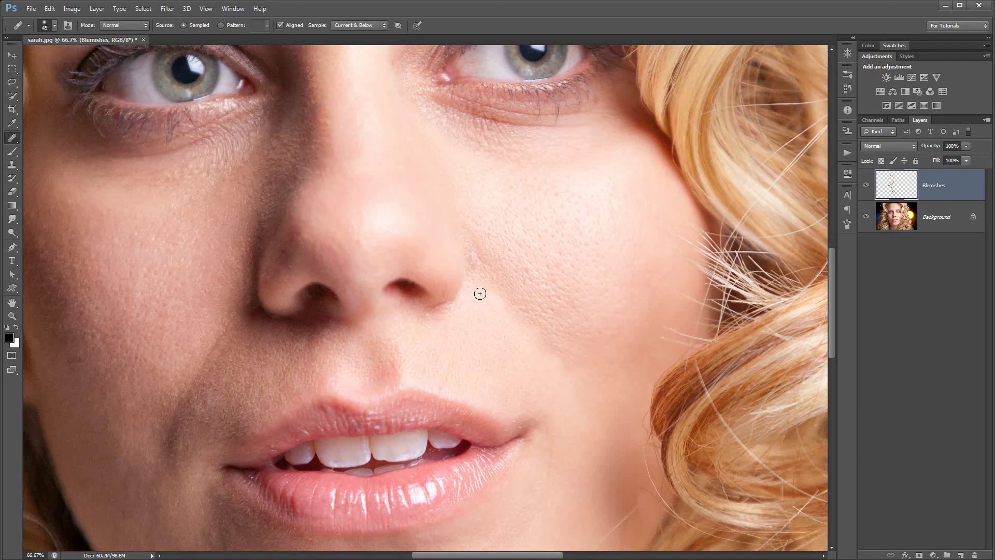
drag(543, 364, 495, 317)
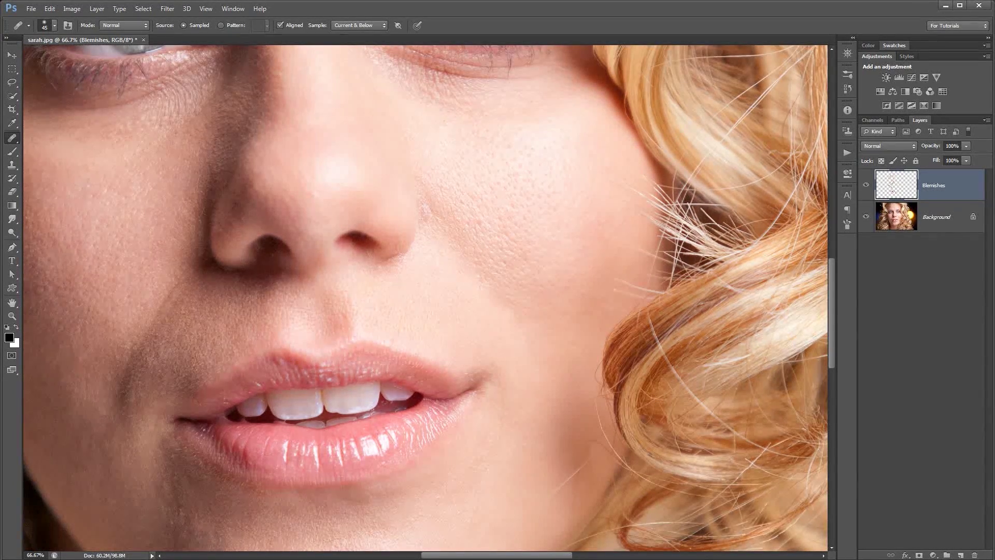
mouse_move(510, 317)
mouse_down()
mouse_move(498, 276)
mouse_move(514, 314)
mouse_up()
drag(424, 330, 470, 284)
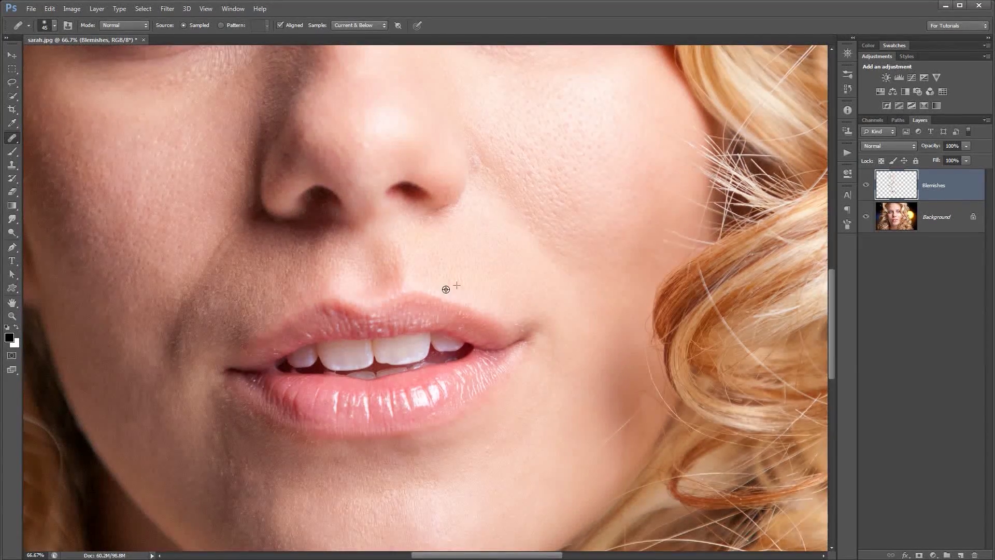
Enlarge the healing brush to 175 px, sample smooth cheek skin and heal the dark smile fold on the shadowed side.
drag(322, 253, 560, 241)
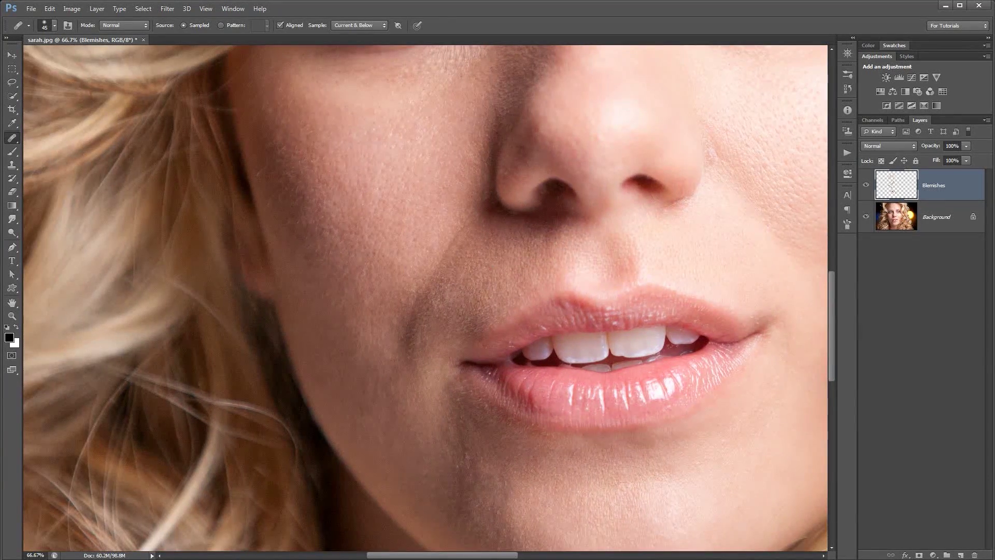
key(bracketright)
key(bracketright)
key(bracketright)
alt+click(393, 303)
mouse_move(418, 361)
mouse_down()
mouse_move(399, 337)
mouse_move(412, 337)
mouse_move(424, 273)
mouse_move(451, 234)
mouse_up()
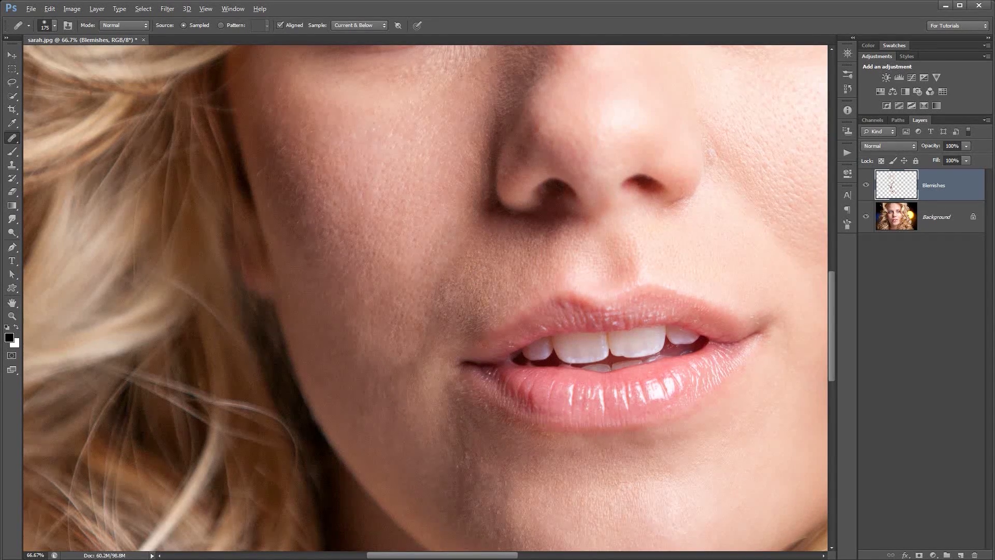
Sample lower-cheek skin and heal the uneven patches left around the shadowed mouth corner and lower cheek.
alt+click(390, 396)
drag(402, 354, 361, 312)
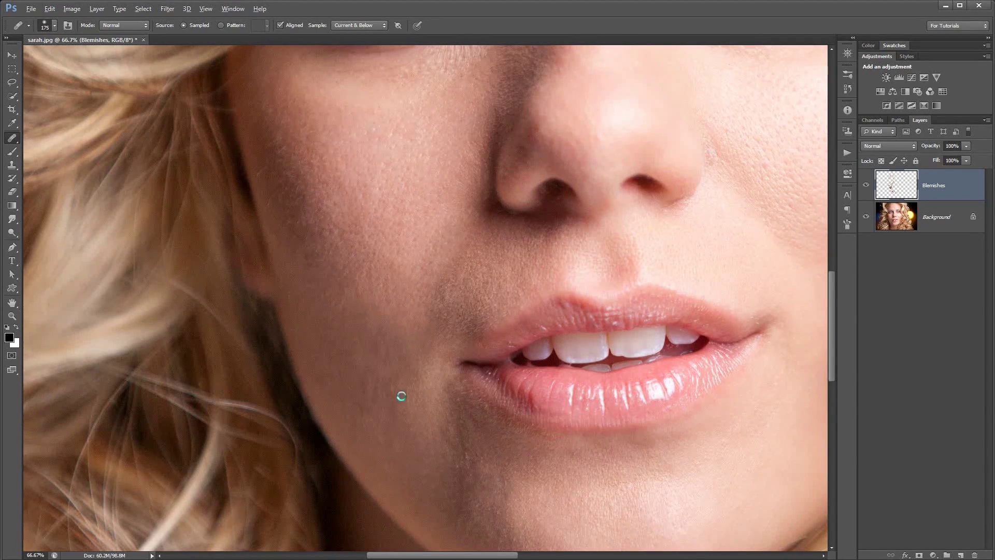
alt+click(426, 433)
click(442, 493)
mouse_move(469, 479)
mouse_down()
mouse_move(469, 535)
mouse_move(414, 435)
mouse_move(415, 478)
mouse_up()
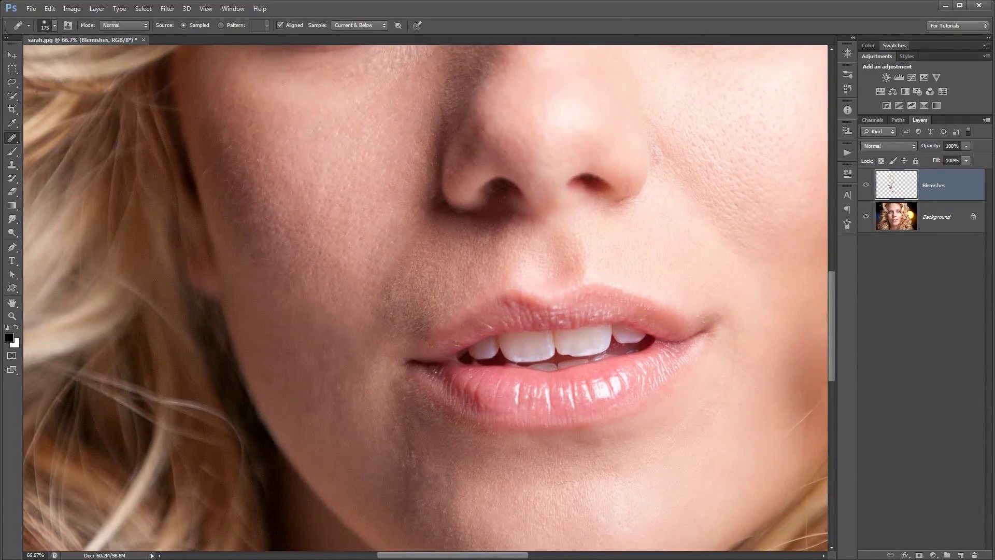
Reduce the healing brush to 90 px, sample clean forehead skin and heal the horizontal forehead lines.
scroll(422, 300, up, 10)
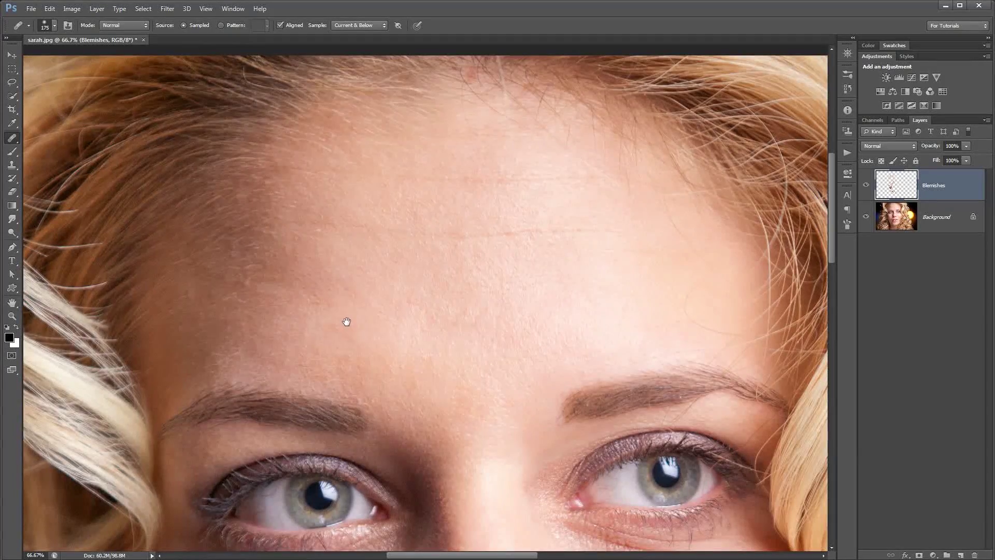
key(bracketleft)
key(bracketleft)
key(bracketleft)
key(bracketleft)
key(bracketleft)
key(bracketleft)
alt+click(282, 224)
drag(321, 224, 630, 233)
click(582, 197)
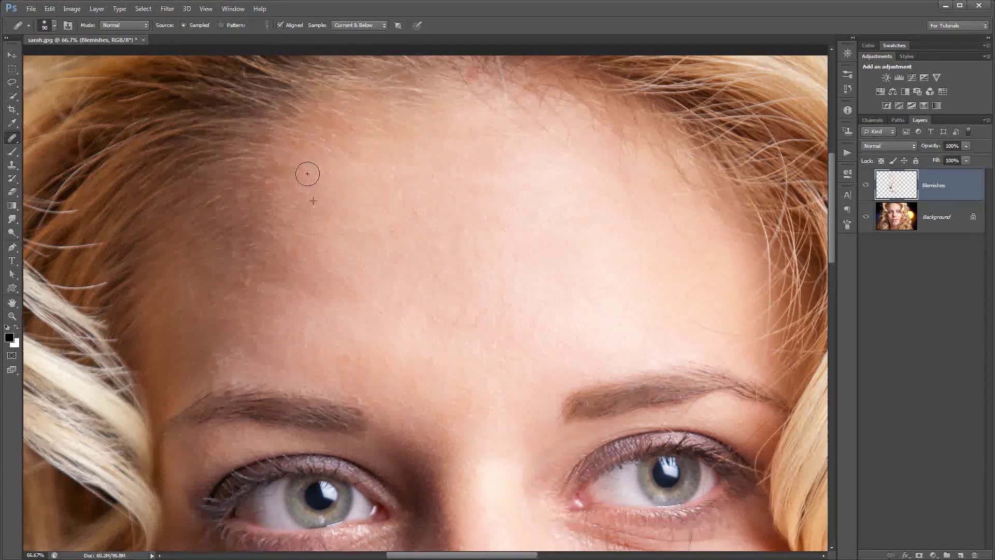
click(352, 281)
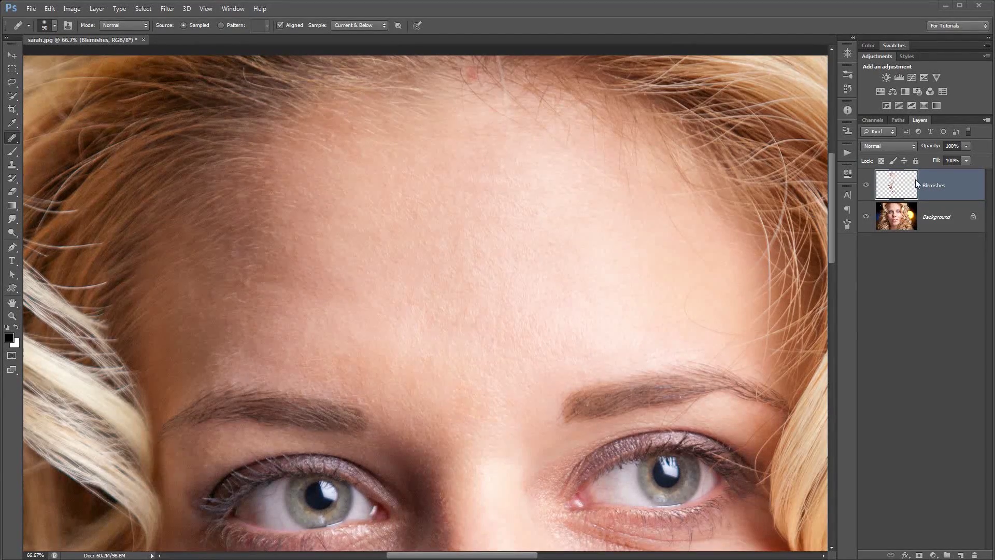
Try to heal the stray hairs under the eyebrow on the lit side of the face at 100% zoom.
drag(682, 391, 581, 263)
key(z)
click(611, 299)
click(611, 299)
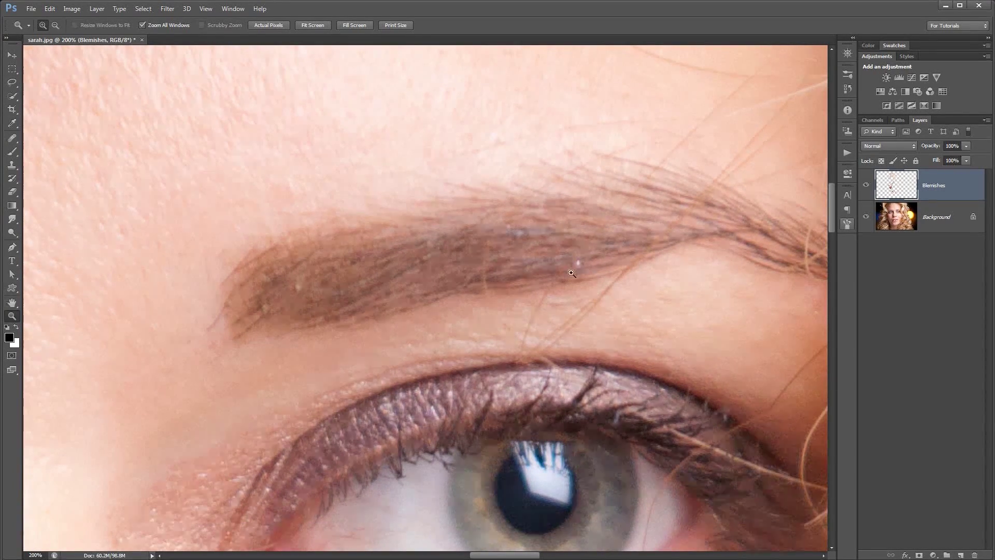
alt+click(572, 273)
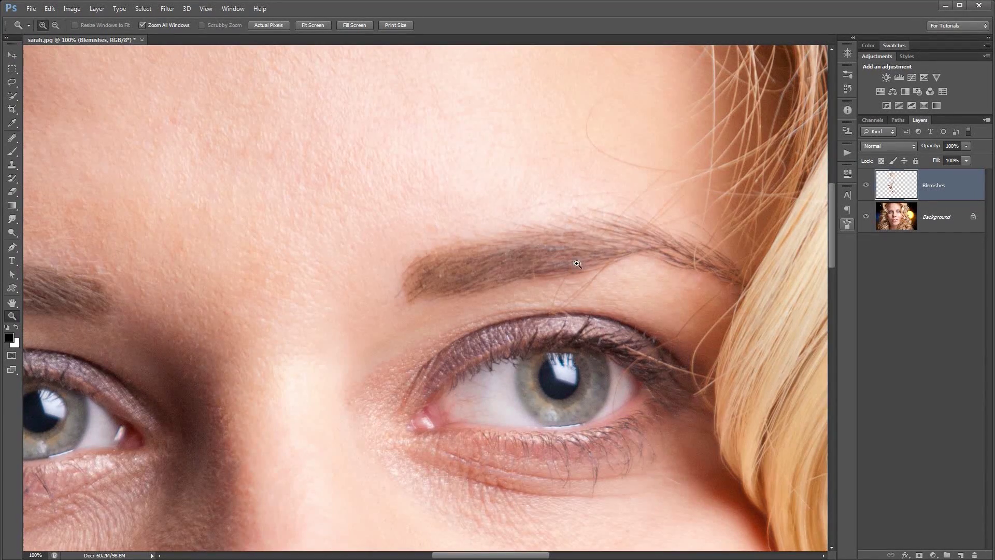
key(j)
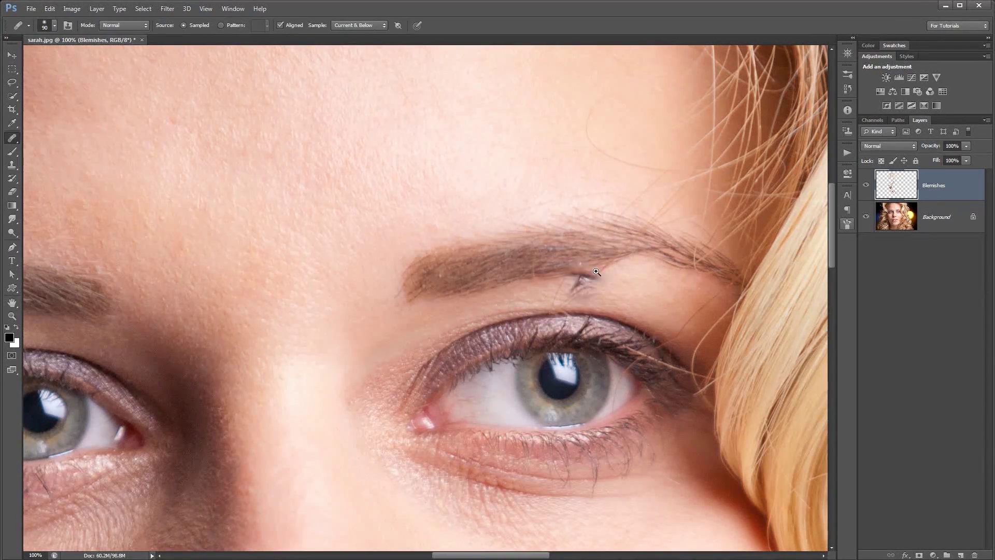
alt+click(568, 317)
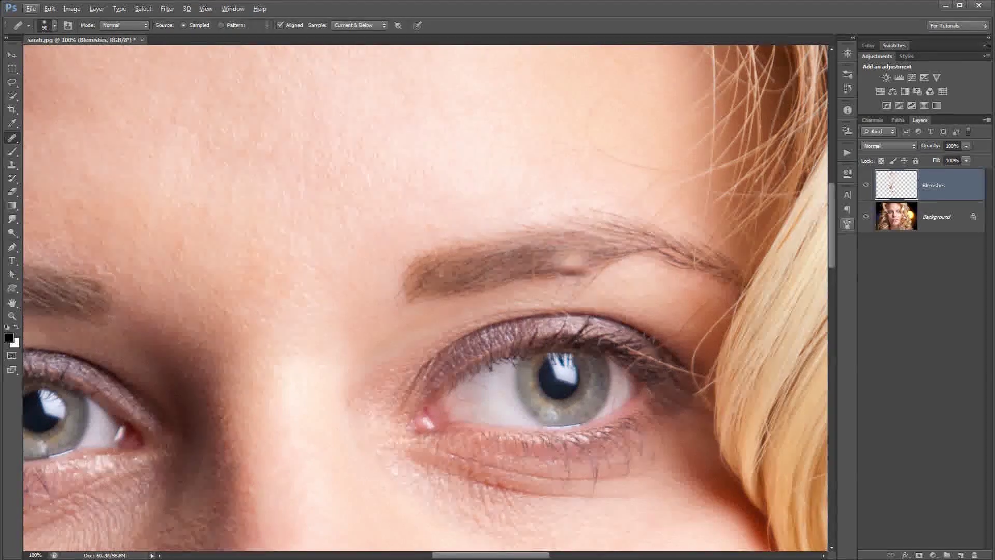
alt+click(553, 277)
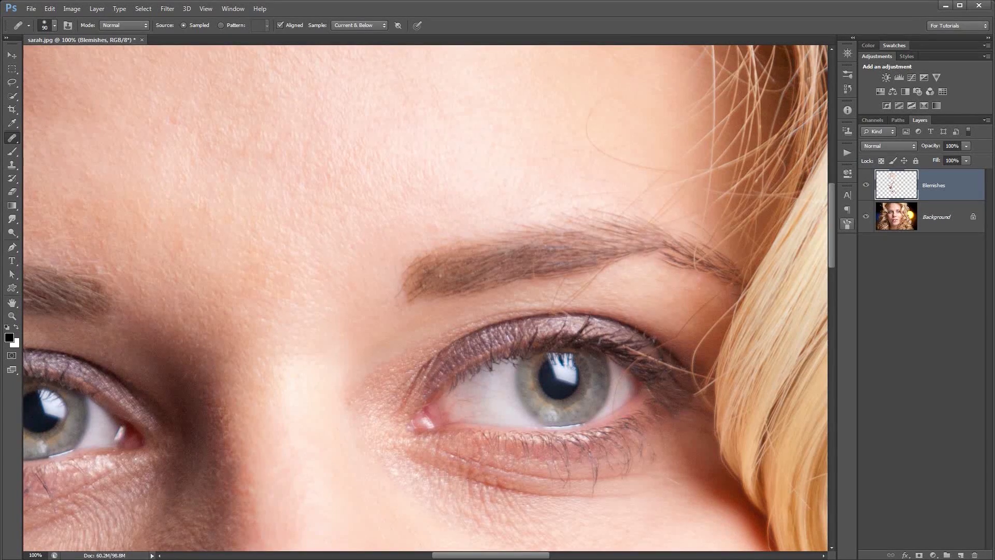
Examine the eyebrow, eyelid and nearby hairline on the lit side for stray hairs.
click(629, 310)
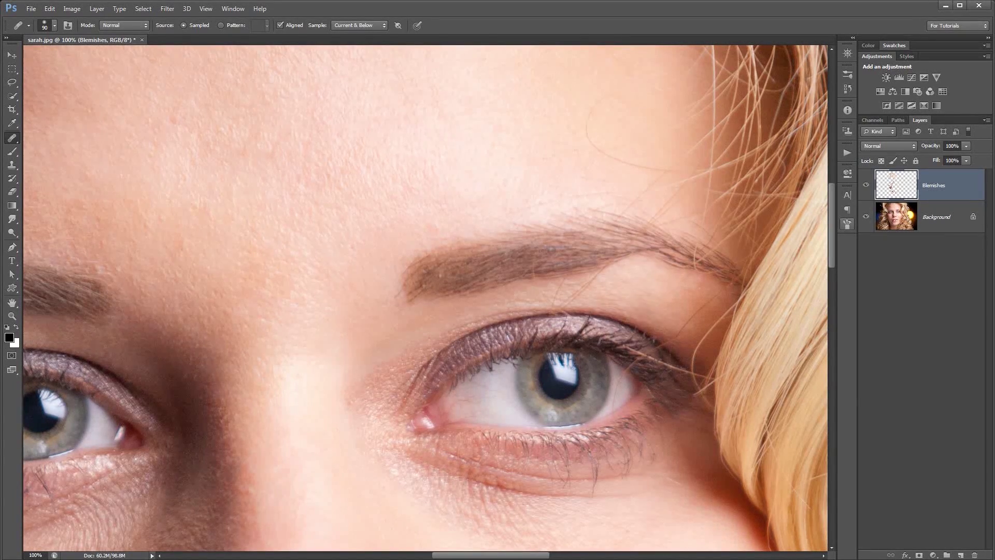
drag(615, 356, 613, 312)
drag(646, 184, 632, 259)
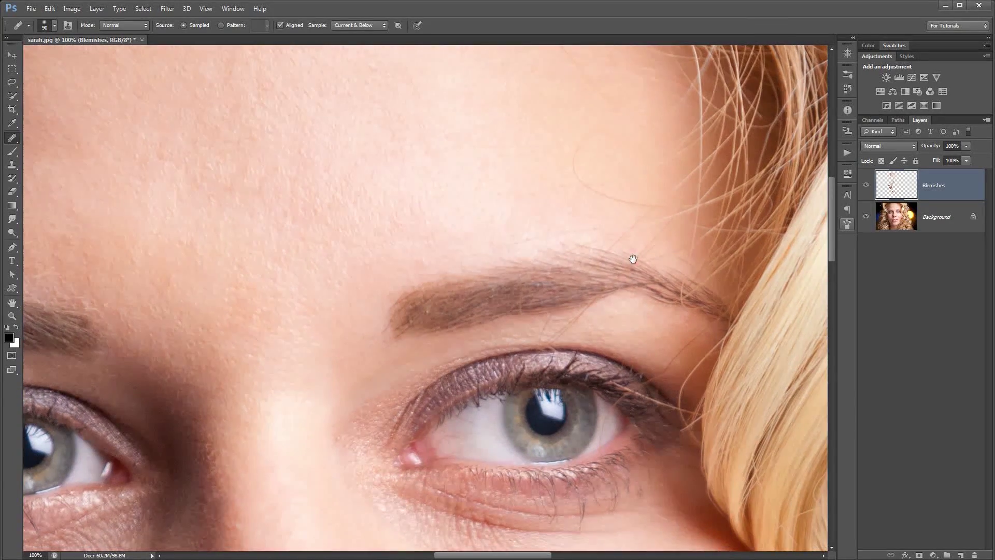
drag(644, 379, 616, 291)
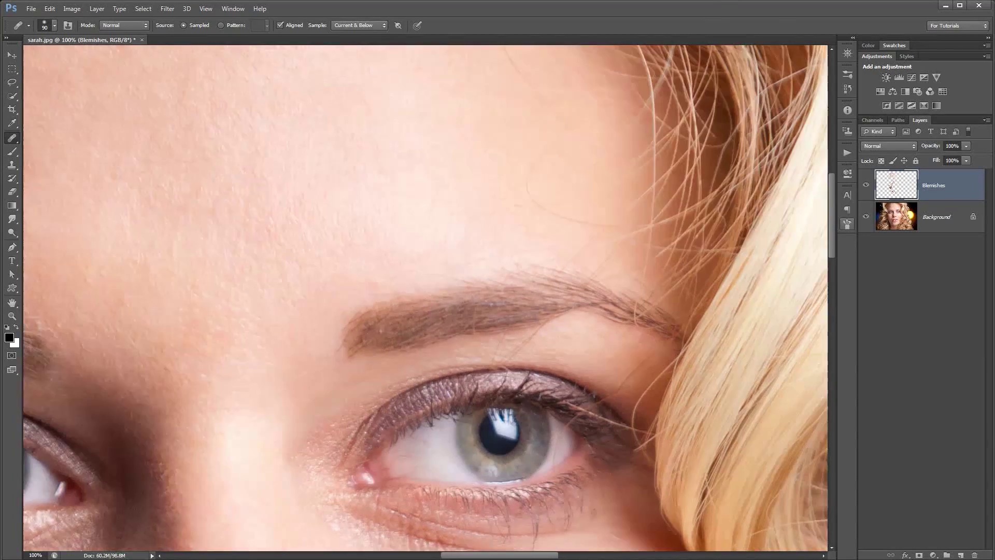
scroll(603, 262, up, 3)
drag(608, 430, 605, 268)
drag(607, 528, 579, 228)
drag(580, 293, 588, 407)
scroll(587, 408, up, 9)
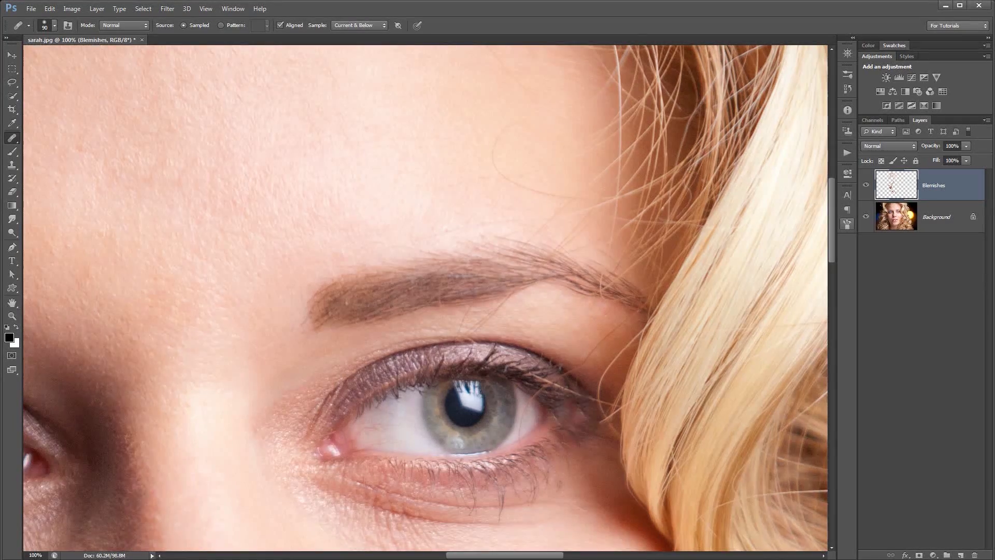
scroll(539, 283, up, 1)
mouse_move(504, 173)
mouse_down()
mouse_move(492, 225)
mouse_move(533, 283)
mouse_move(548, 240)
mouse_up()
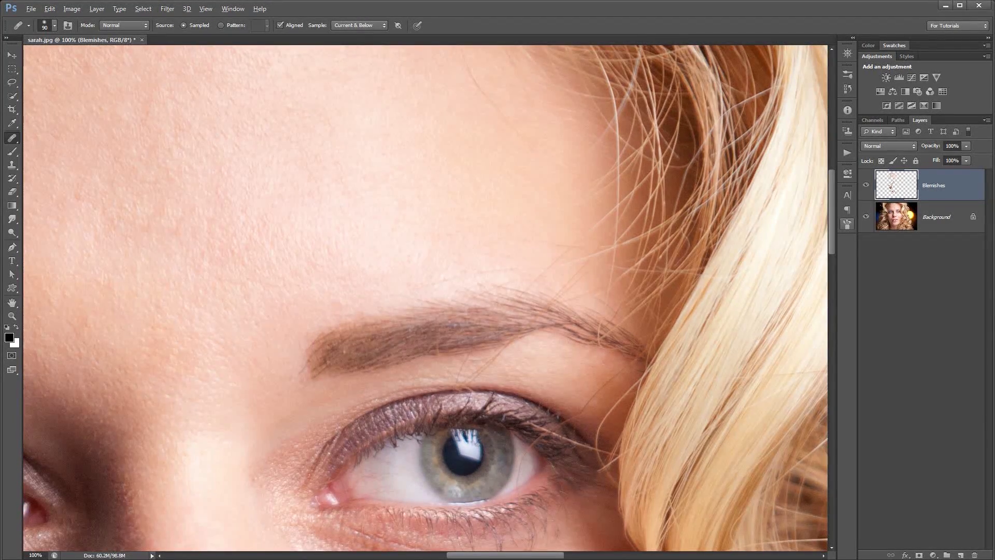
drag(569, 360, 591, 316)
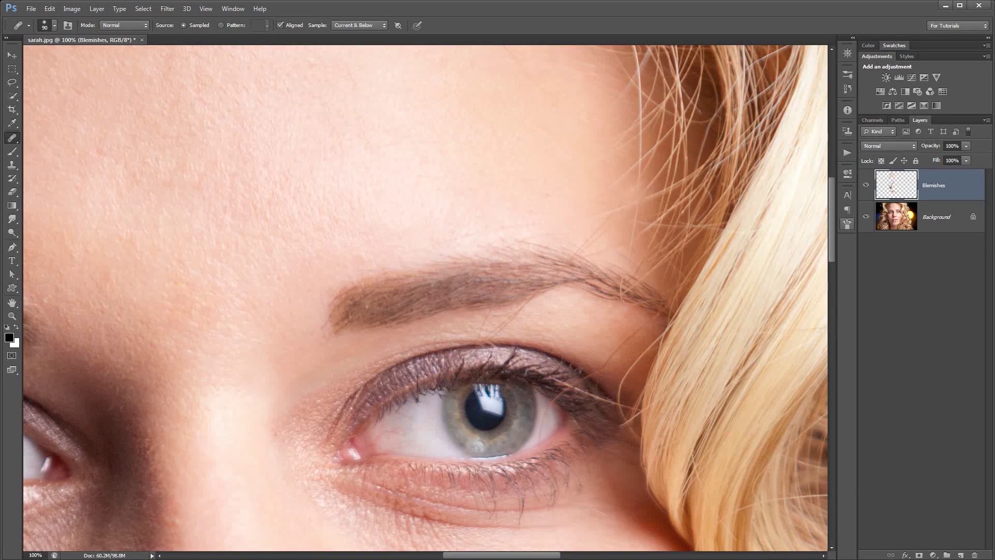
Sample along the eyebrow and heal the stray hairs crossing its lower edge.
alt+click(572, 261)
drag(535, 311, 555, 291)
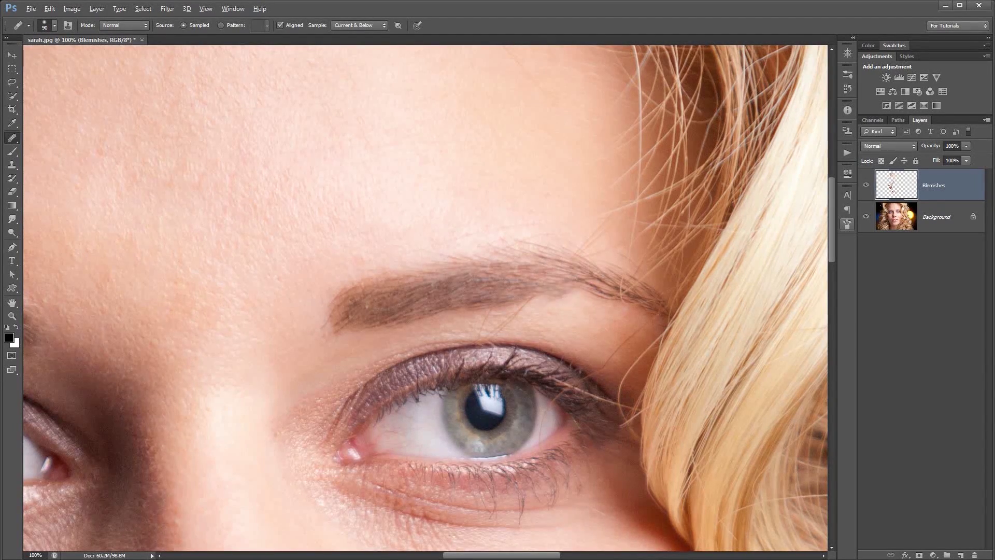
alt+click(505, 303)
drag(527, 303, 504, 336)
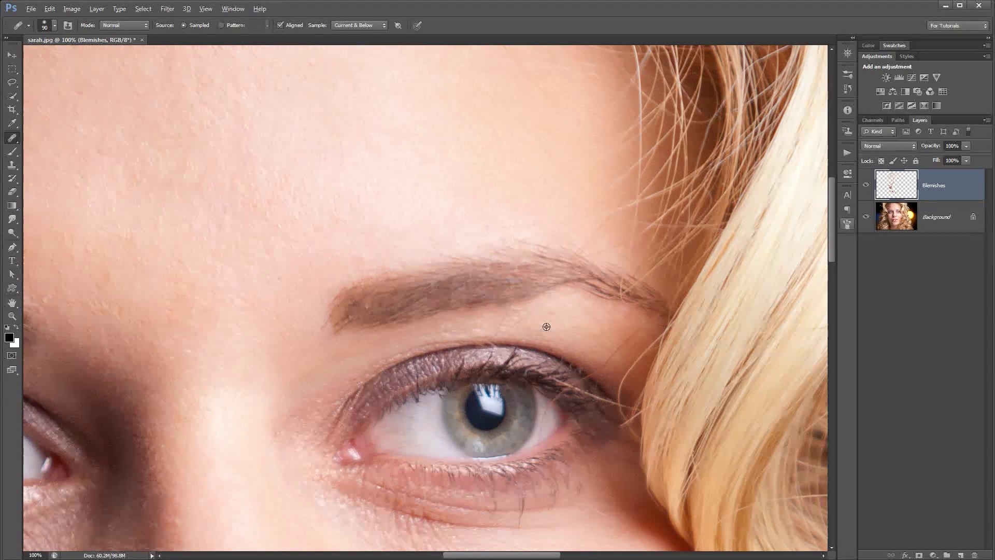
Sample clean skin between the eyebrow and eyelid and heal the remaining stray hairs there.
alt+click(507, 323)
click(603, 323)
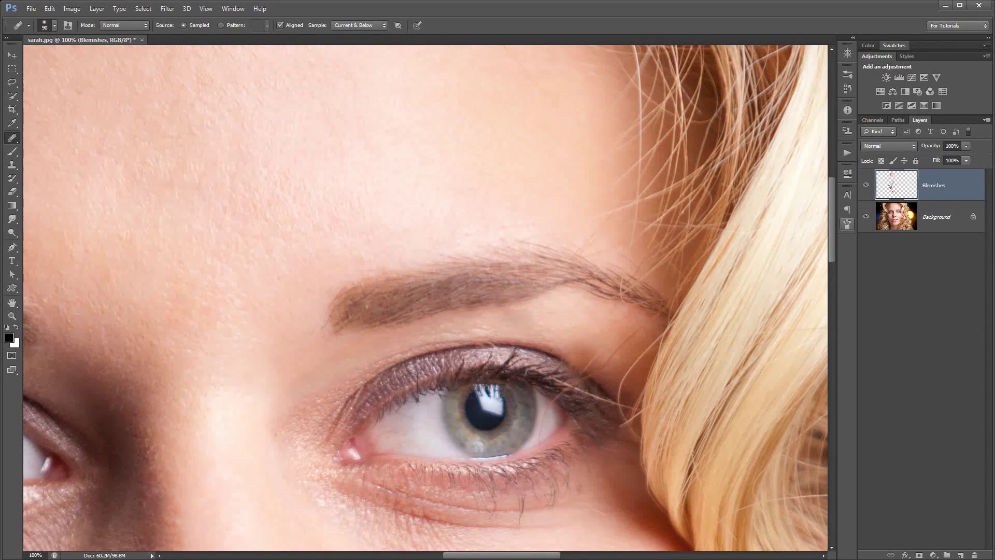
alt+click(516, 323)
click(506, 324)
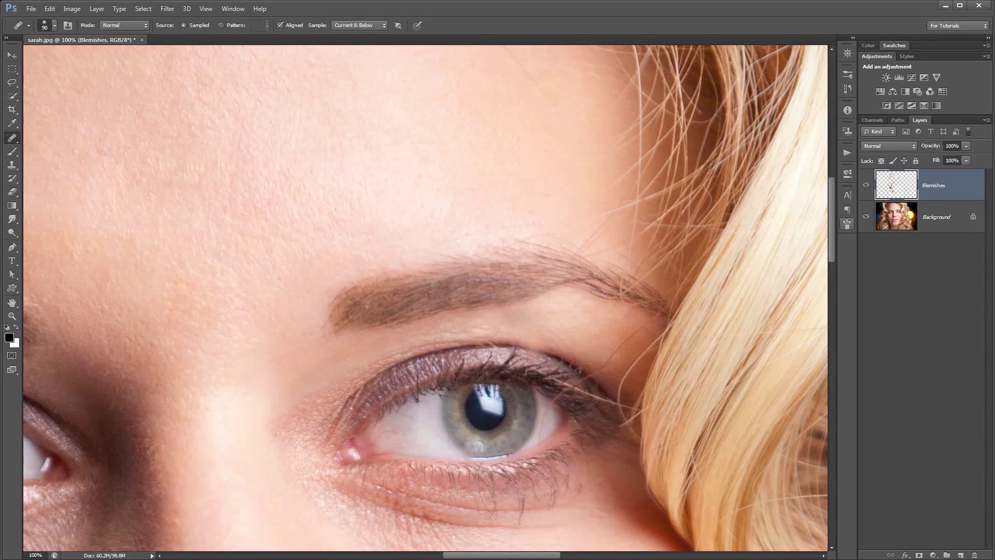
click(503, 302)
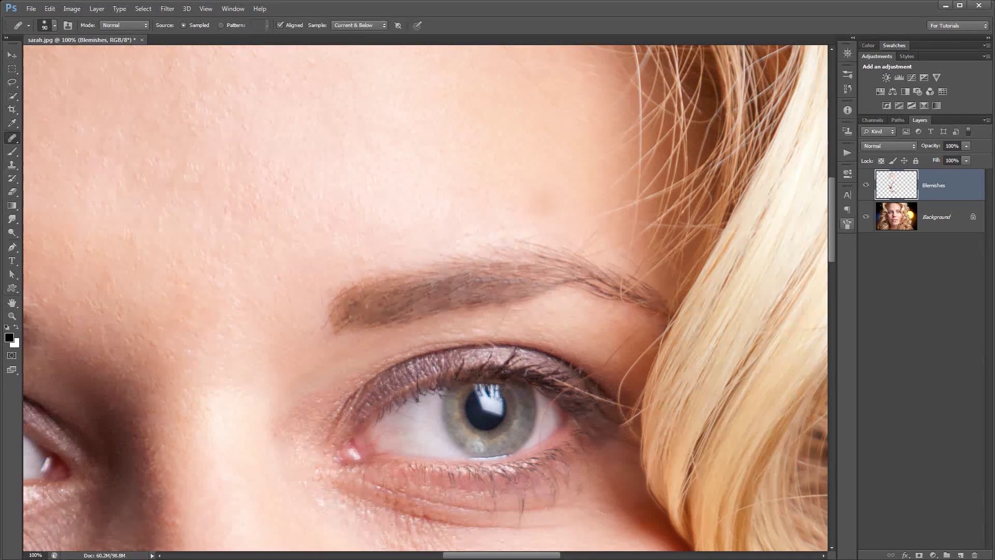
Lasso the skin just below the eyebrow, heal inside the selection with nearby clean skin and deselect.
key(l)
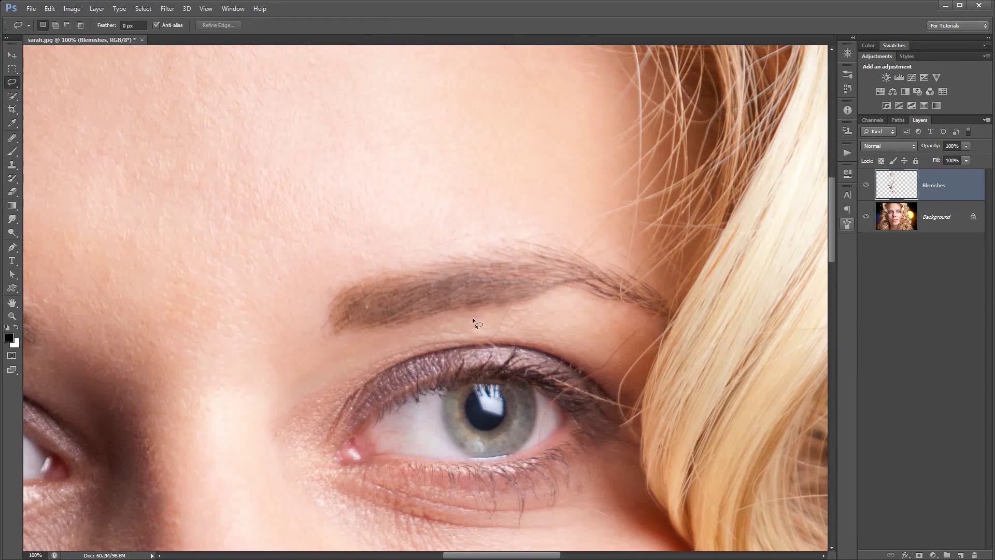
mouse_move(469, 318)
mouse_down()
mouse_move(552, 304)
mouse_move(552, 327)
mouse_move(535, 335)
mouse_move(461, 325)
mouse_up()
key(j)
alt+click(547, 318)
mouse_move(513, 320)
mouse_down()
mouse_move(503, 309)
mouse_move(512, 315)
mouse_up()
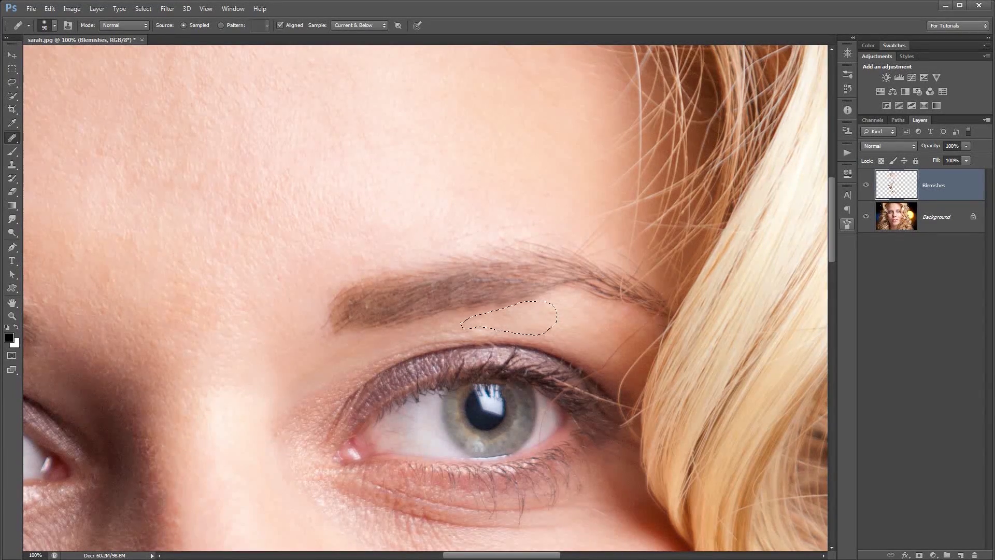
key(ctrl+d)
Sample clean skin at the outer end of the upper eyelid and heal the stray hair crossing between eyelid and eyebrow.
drag(597, 301, 597, 256)
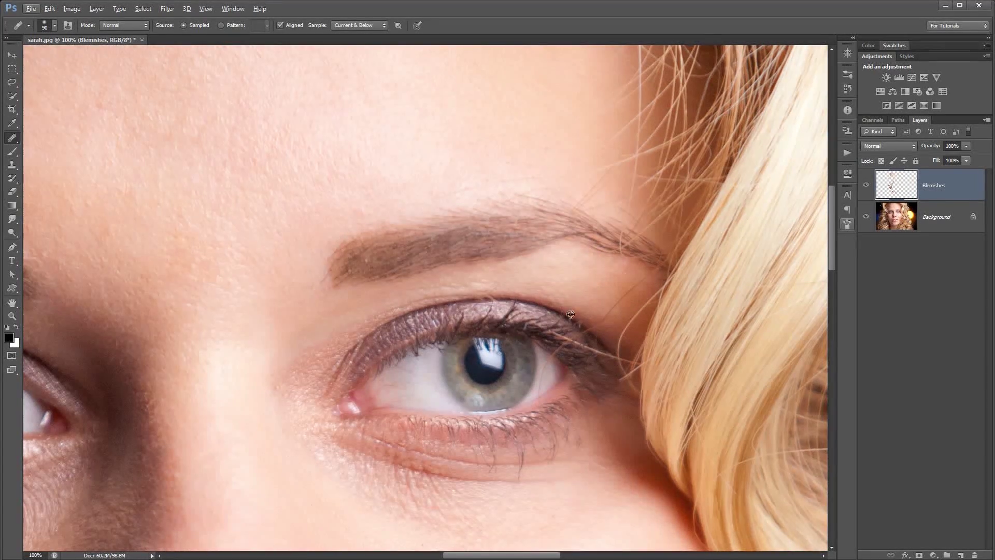
key(ctrl+plus)
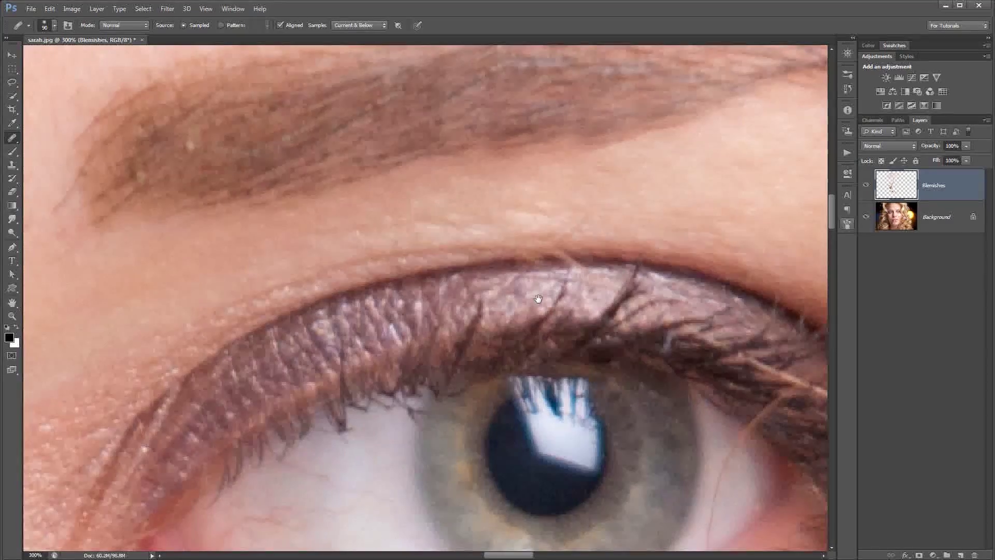
drag(490, 328, 383, 252)
key(ctrl+minus)
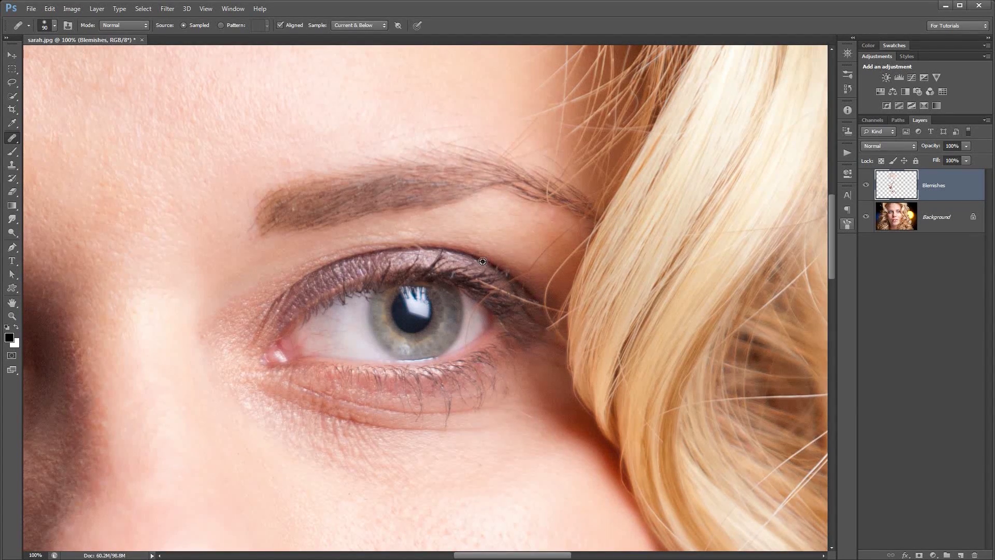
alt+click(502, 268)
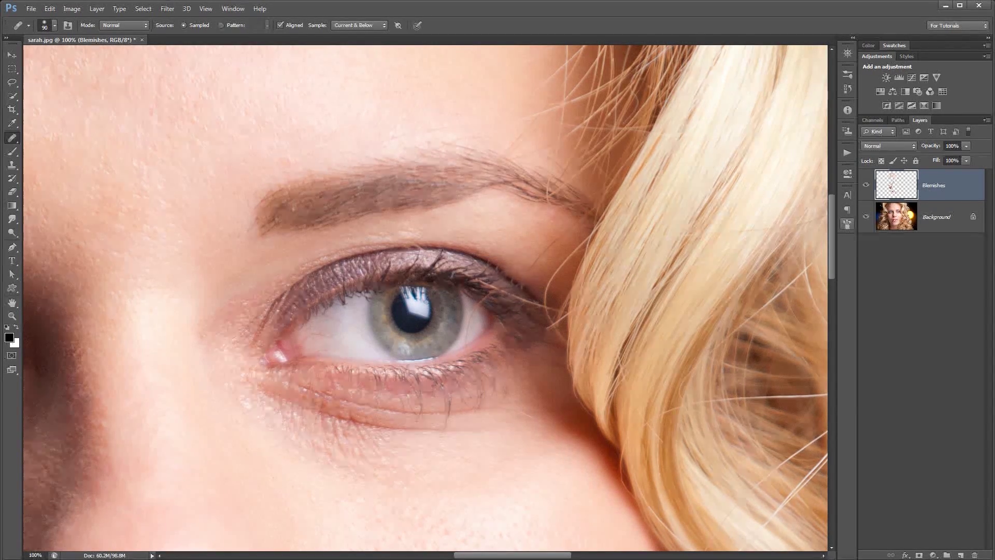
drag(523, 276, 557, 233)
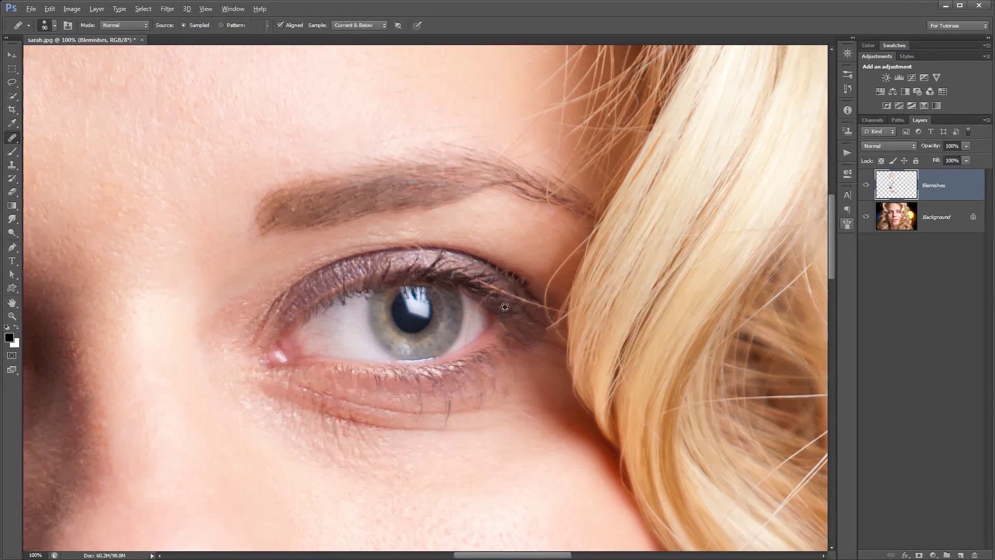
Reduce the healing brush to 60 px and heal the stray hairs over the outer corner of the lit-side eye, sampling nearby skin.
key(bracketleft)
key(bracketleft)
key(bracketleft)
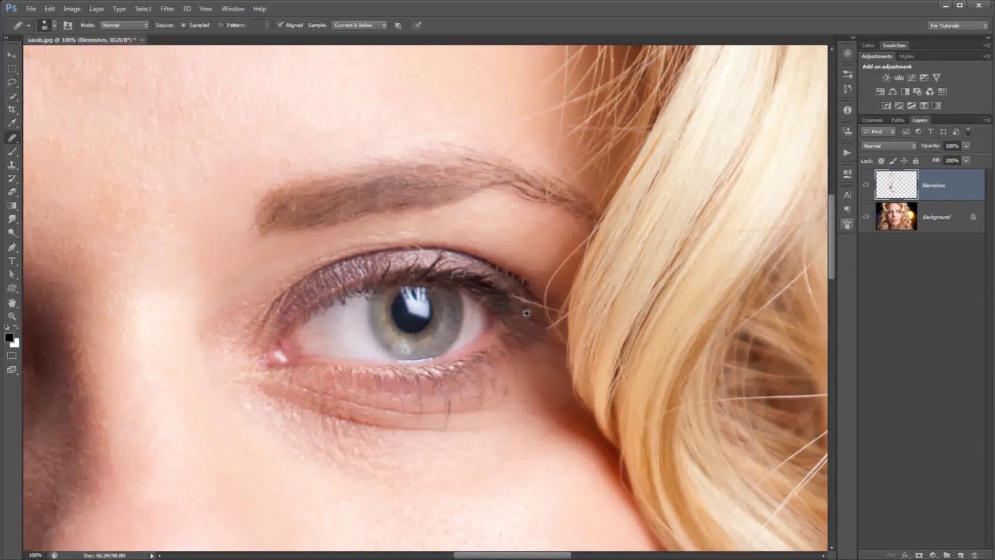
drag(520, 307, 534, 316)
alt+click(529, 316)
click(526, 306)
drag(536, 309, 538, 314)
click(535, 306)
alt+click(552, 263)
click(553, 304)
click(553, 302)
drag(546, 323, 557, 336)
Reduce the healing brush to 15 px and heal the light hair fragments crossing the outer upper lashes in close-up.
key(z)
click(542, 311)
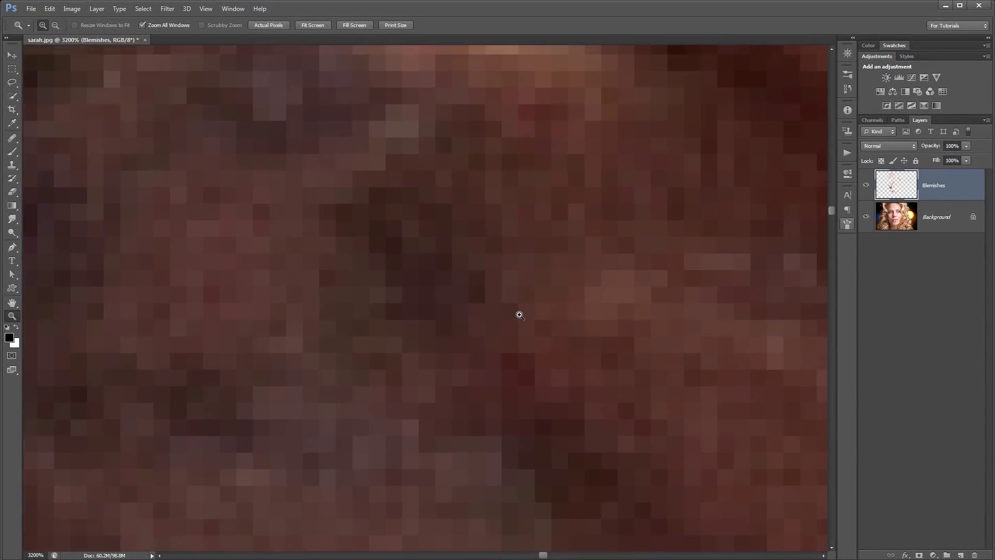
alt+click(550, 315)
alt+click(554, 316)
drag(518, 256, 498, 280)
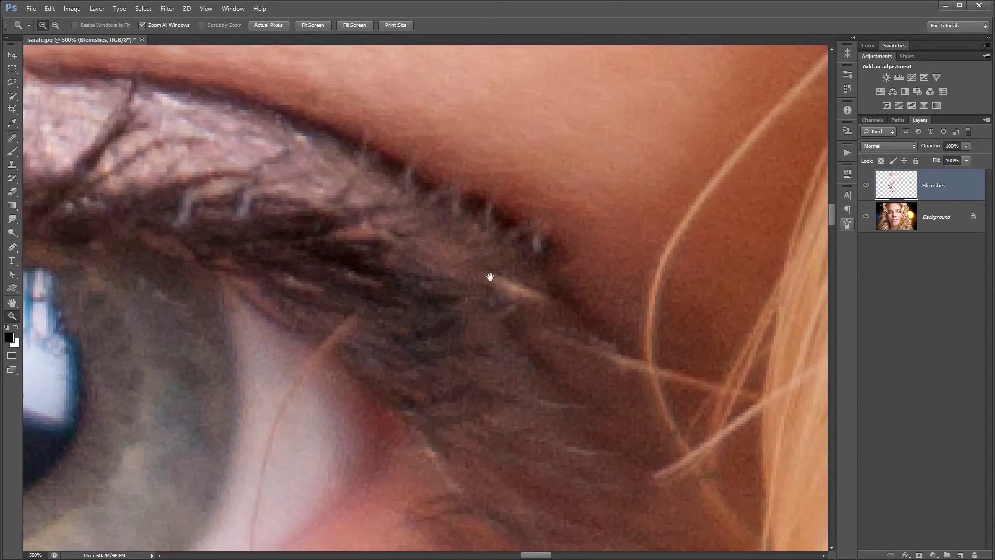
key(j)
alt+click(521, 291)
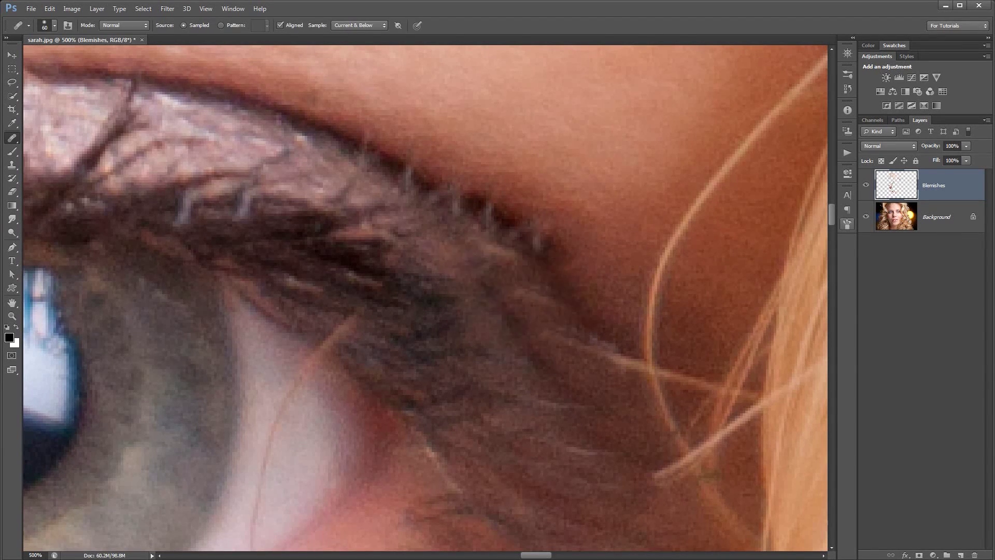
key(bracketleft)
key(bracketleft)
key(bracketleft)
key(bracketleft)
key(bracketleft)
key(bracketleft)
key(bracketleft)
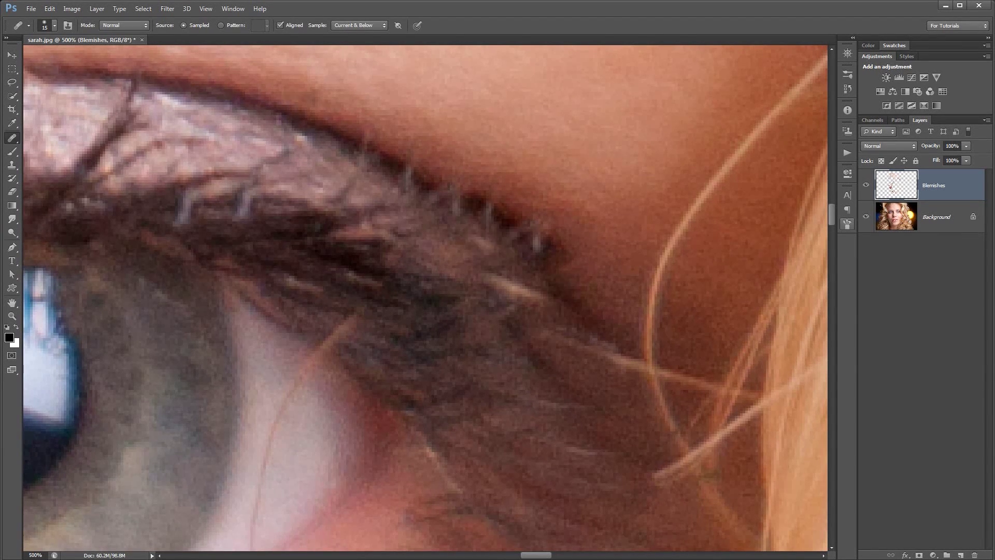
drag(490, 284, 544, 298)
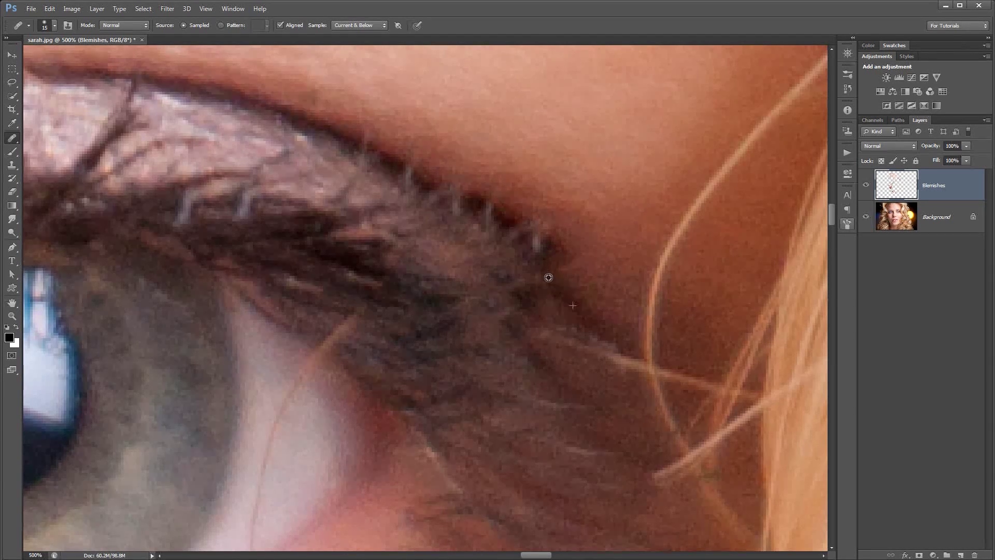
drag(539, 328, 544, 337)
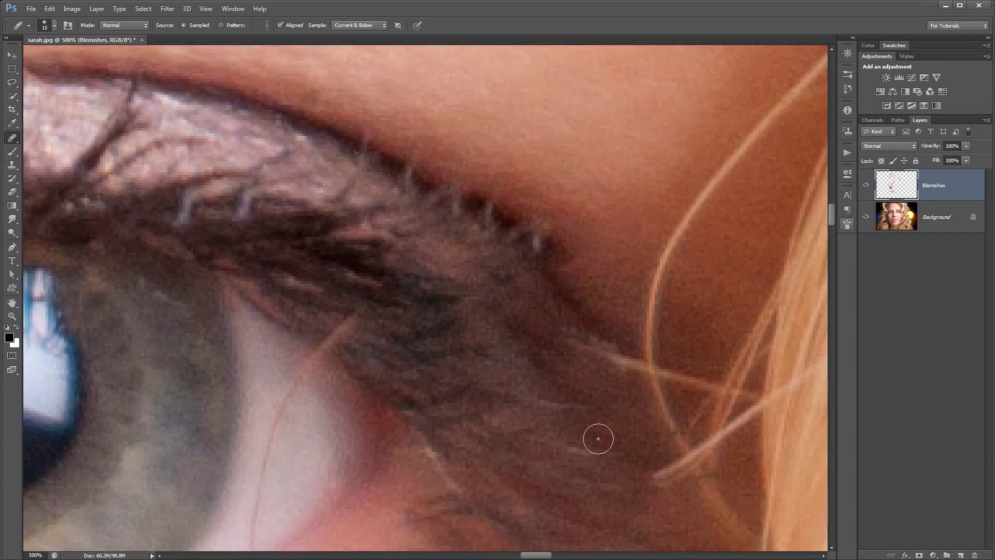
Enlarge the healing brush to 30 px and heal the thin hair lying across the outer white of the eye.
key(ctrl+minus)
key(ctrl+minus)
key(ctrl+minus)
key(ctrl+minus)
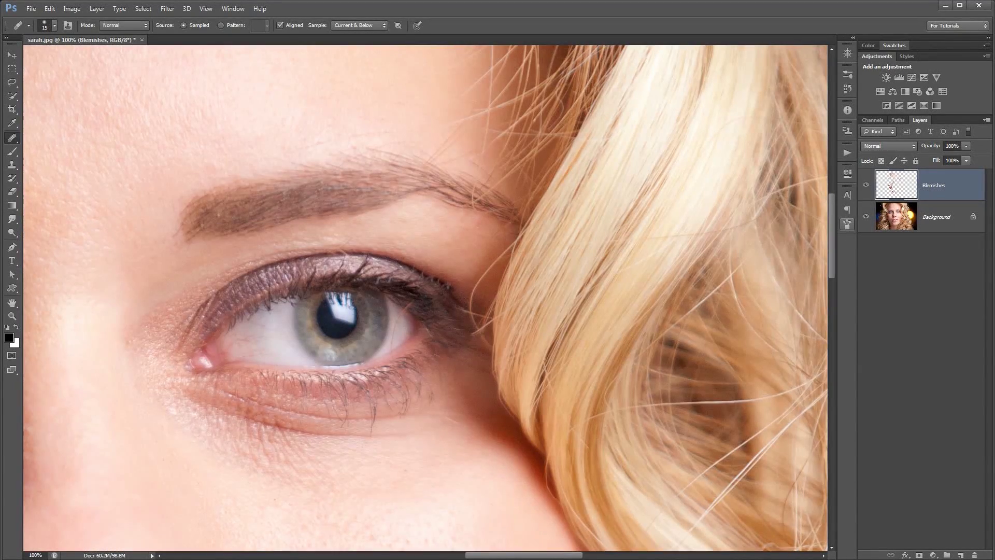
key(z)
click(423, 335)
click(423, 335)
drag(423, 335, 474, 297)
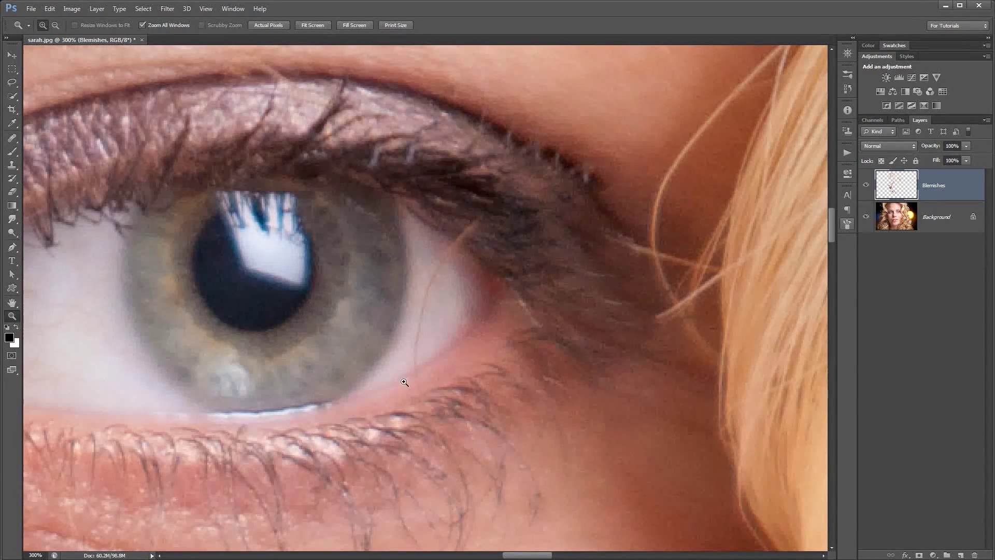
key(j)
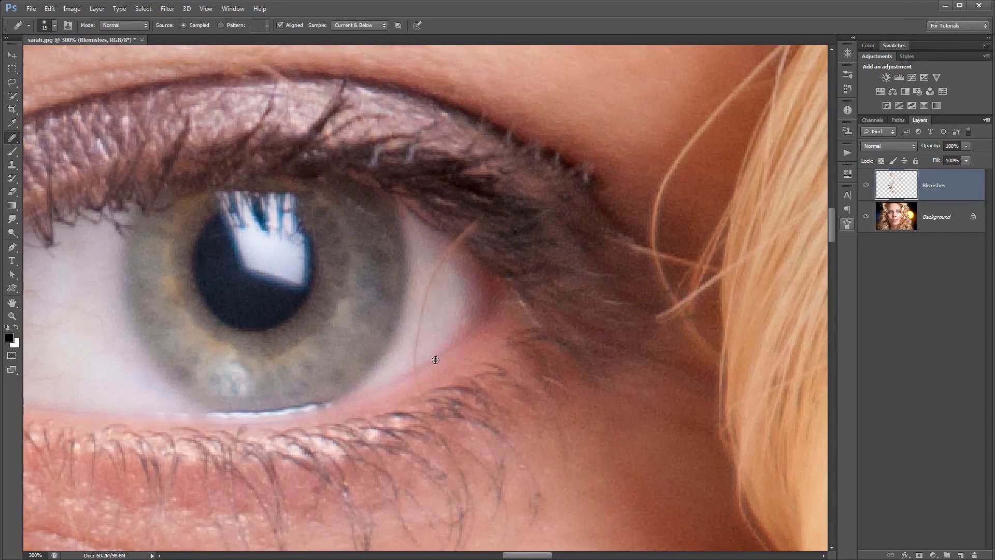
key(bracketright)
mouse_move(422, 369)
mouse_down()
mouse_move(419, 382)
mouse_move(418, 306)
mouse_up()
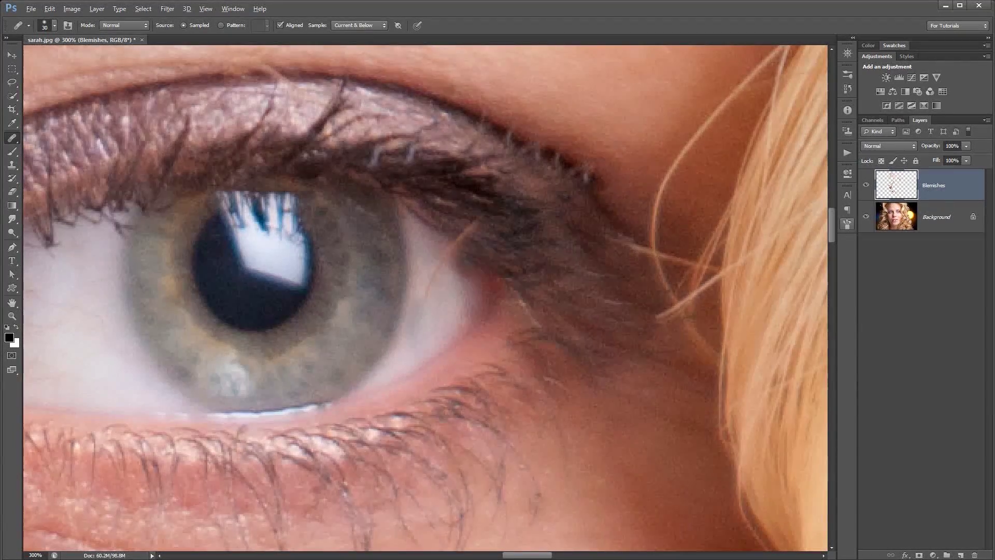
Set the healing brush to 20 px and heal the rest of the hair where it meets the upper lashes.
key(bracketleft)
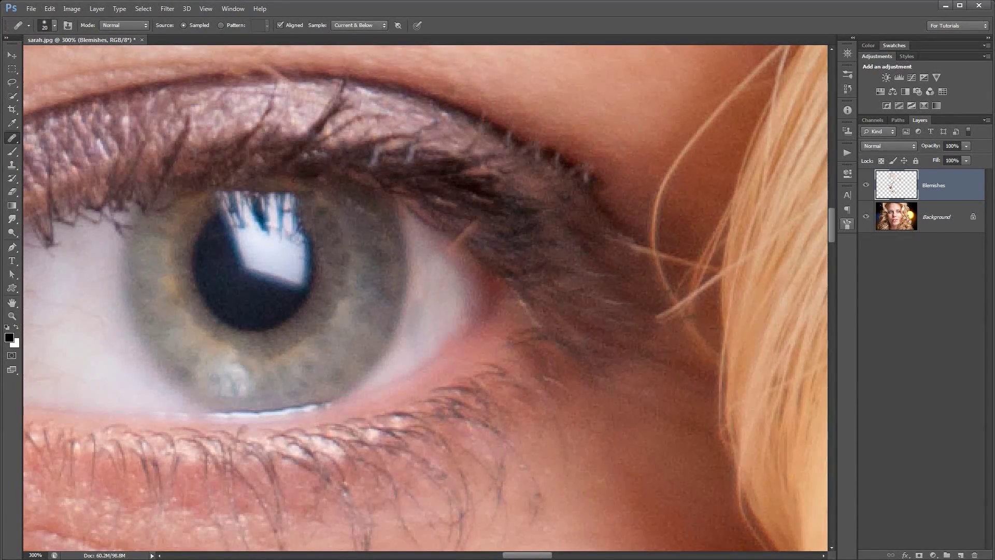
click(452, 250)
alt+click(474, 253)
click(460, 237)
drag(460, 237, 498, 218)
key(ctrl+minus)
key(ctrl+minus)
key(ctrl+minus)
key(ctrl+minus)
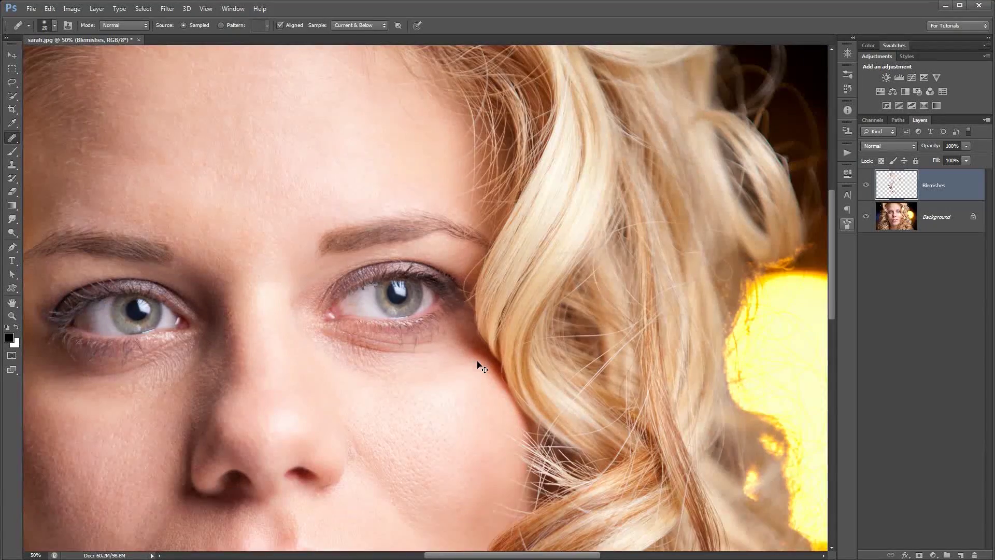
Lighten the grey smudge in the outer white of the eye using the Dodge tool with a 15 px brush, Midtones range and 20% exposure.
key(z)
drag(426, 306, 458, 341)
drag(233, 68, 529, 375)
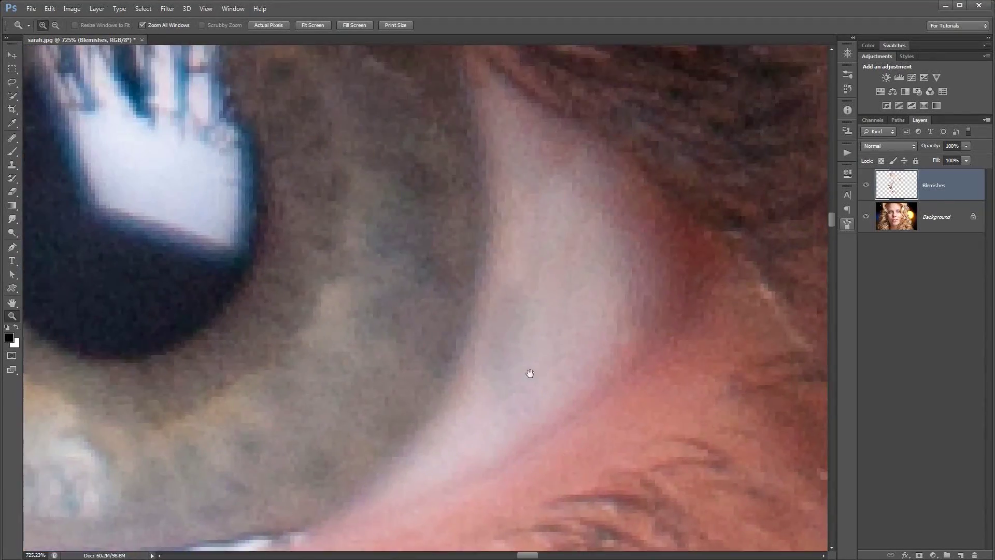
alt+click(527, 313)
alt+click(526, 313)
alt+click(527, 313)
alt+click(524, 313)
drag(535, 325, 531, 322)
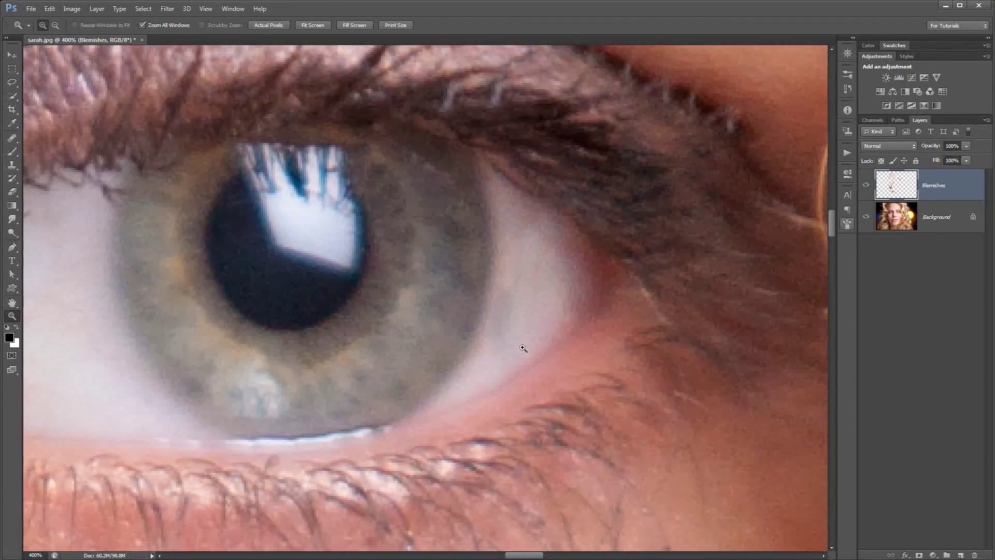
drag(12, 233, 45, 228)
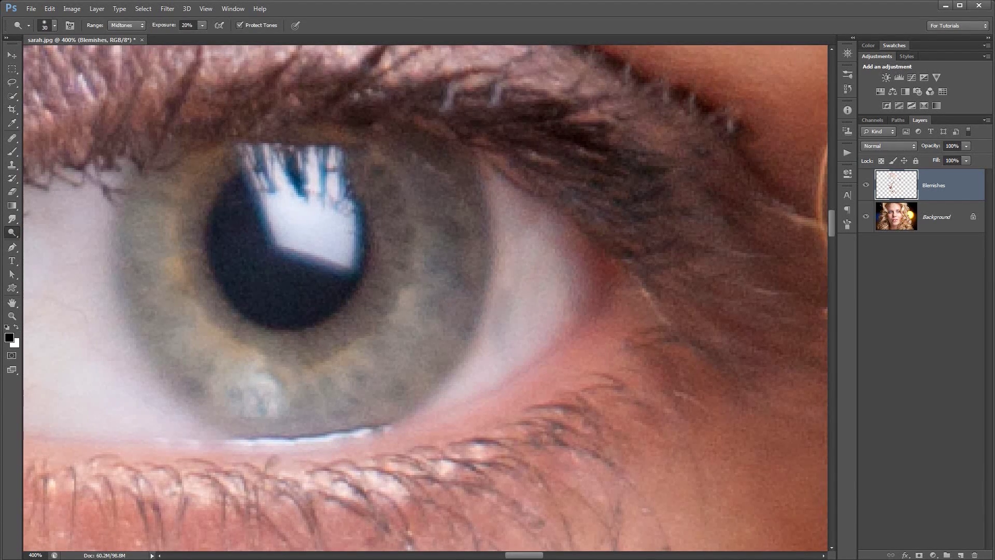
drag(503, 306, 498, 330)
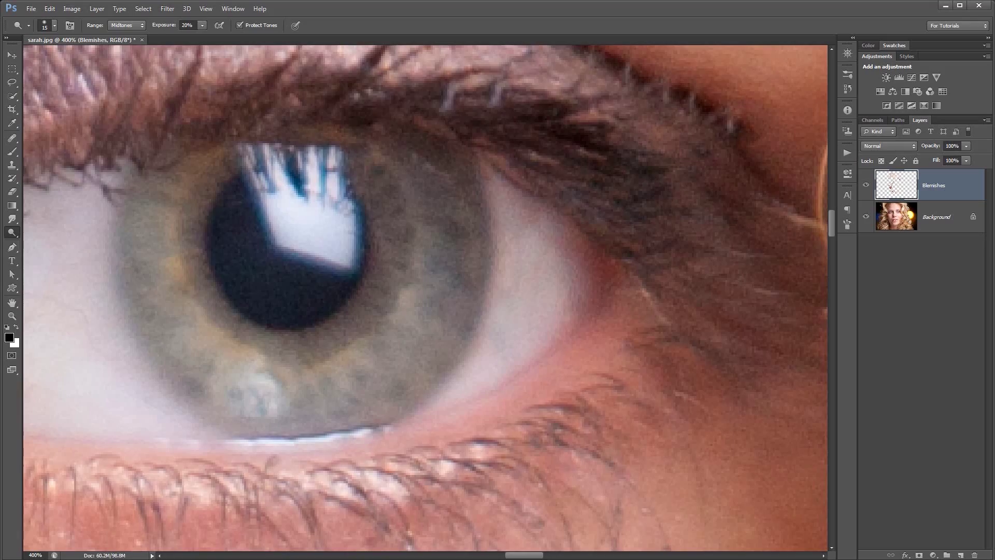
Review the whole retouched portrait and examine the skin under both eyes.
key(ctrl+minus)
key(ctrl+minus)
key(ctrl+minus)
key(ctrl+minus)
key(ctrl+minus)
key(ctrl+minus)
key(ctrl+minus)
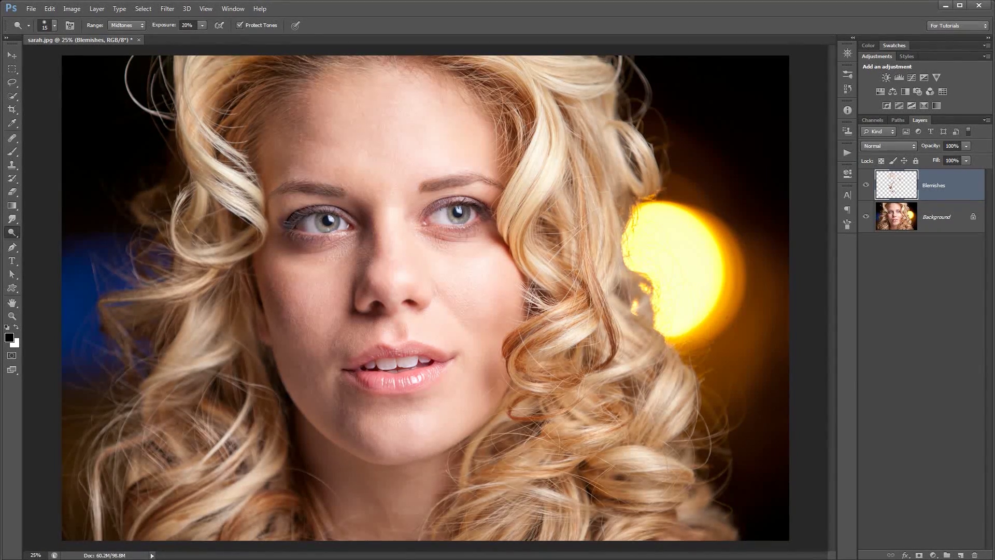
key(z)
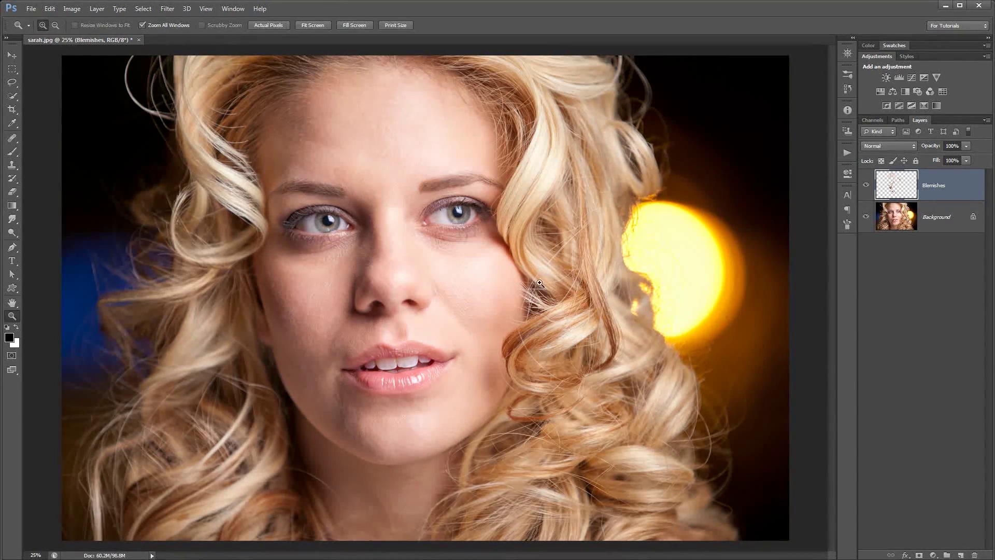
click(444, 268)
drag(429, 296, 506, 297)
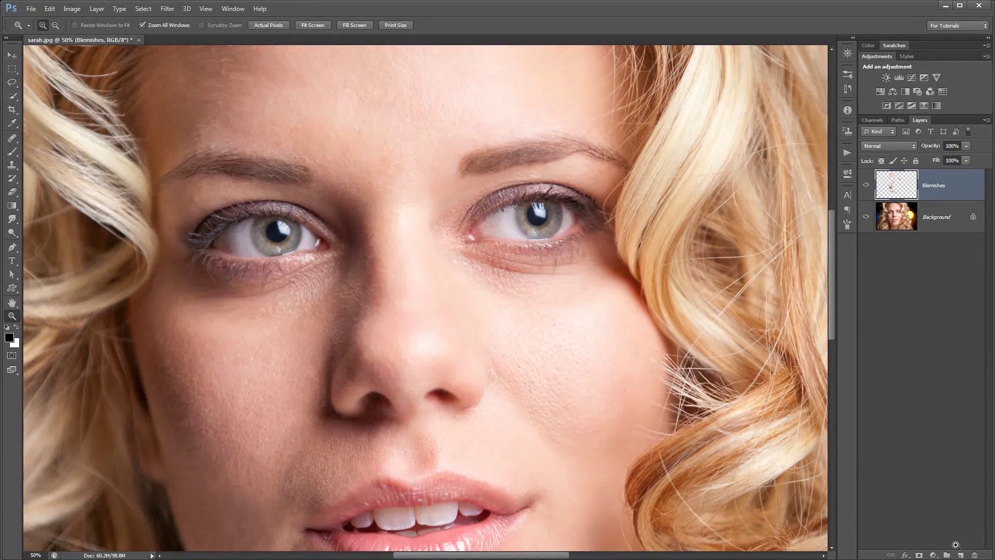
Create a new layer named UnderEyes above the Blemishes layer.
click(960, 556)
double_click(932, 187)
text(UnderEyes)
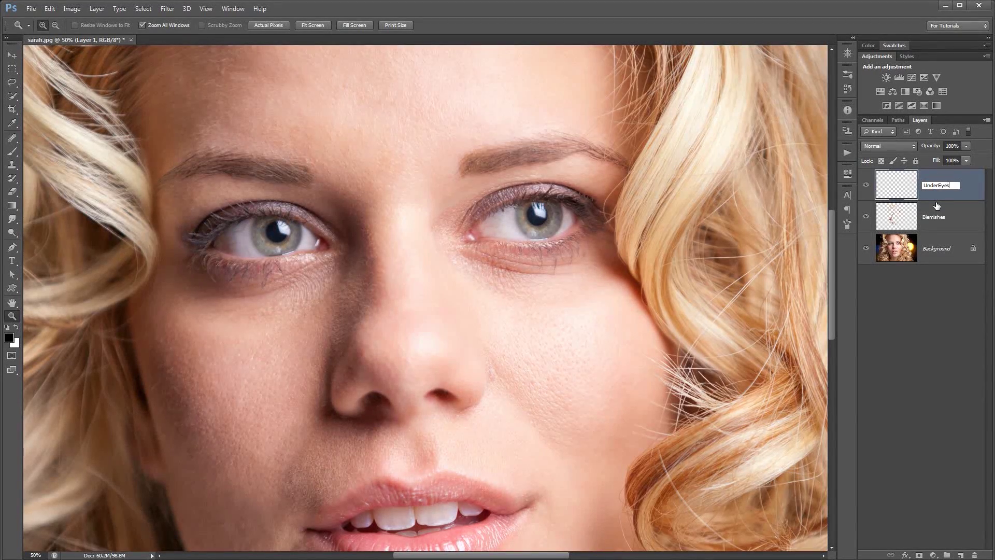
key(Return)
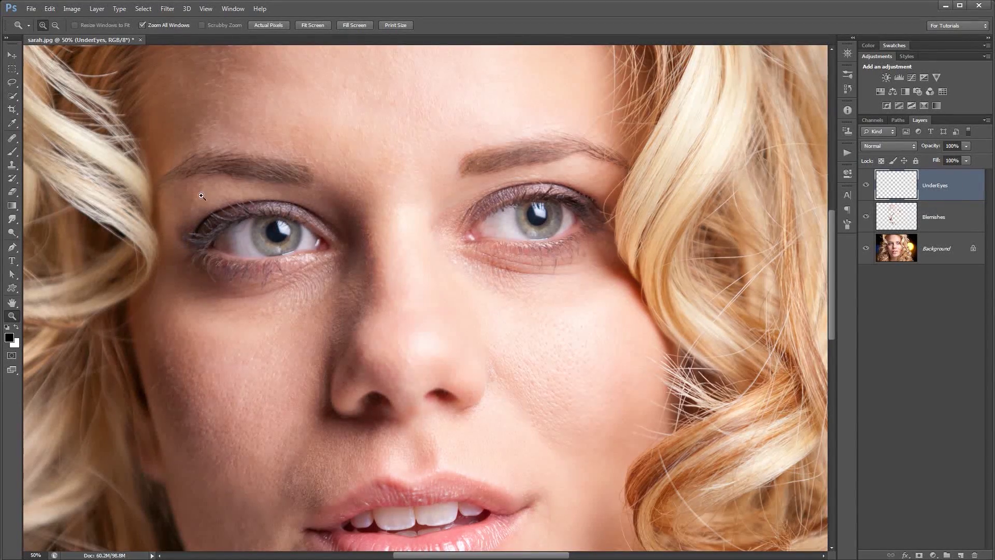
Heal the fine lines and dark skin under the shadow-side eye using the Healing Brush at 250 px.
click(12, 152)
click(12, 137)
drag(264, 300, 310, 273)
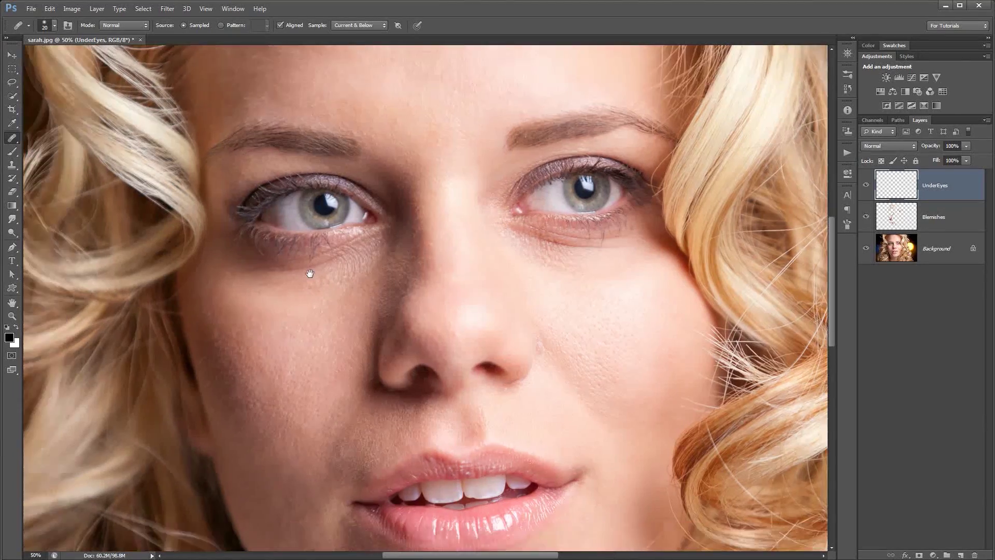
key(bracketright)
key(bracketleft)
mouse_move(340, 271)
mouse_down()
mouse_move(284, 282)
mouse_move(243, 264)
mouse_up()
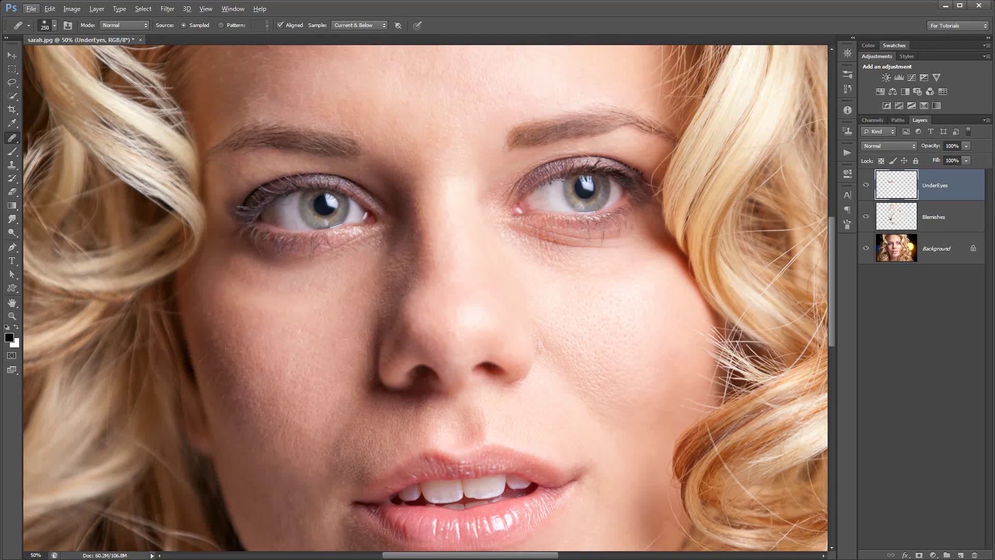
Heal the upper cheek below the shadow-side eye to blend it with the retouched under-eye area.
key(v)
key(alt+v)
click(303, 313)
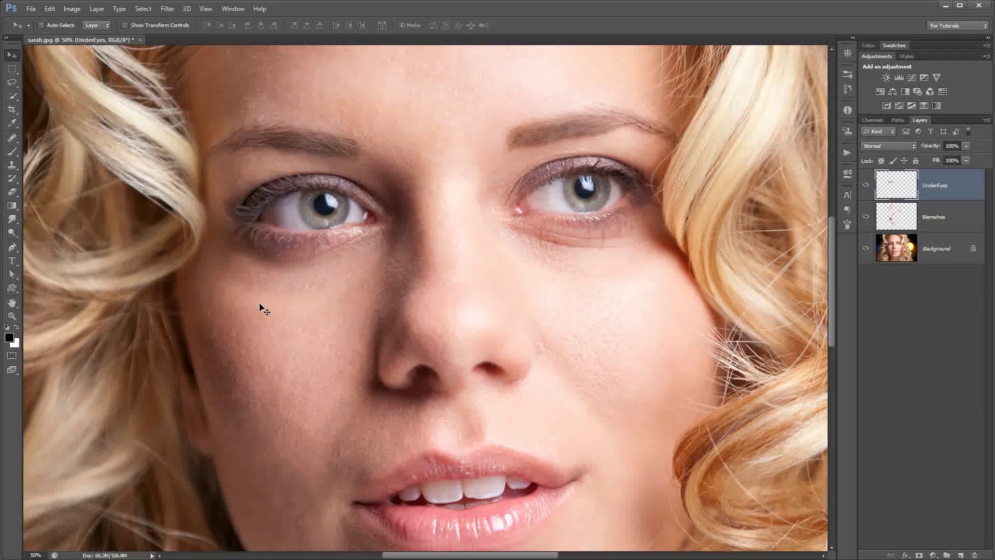
key(j)
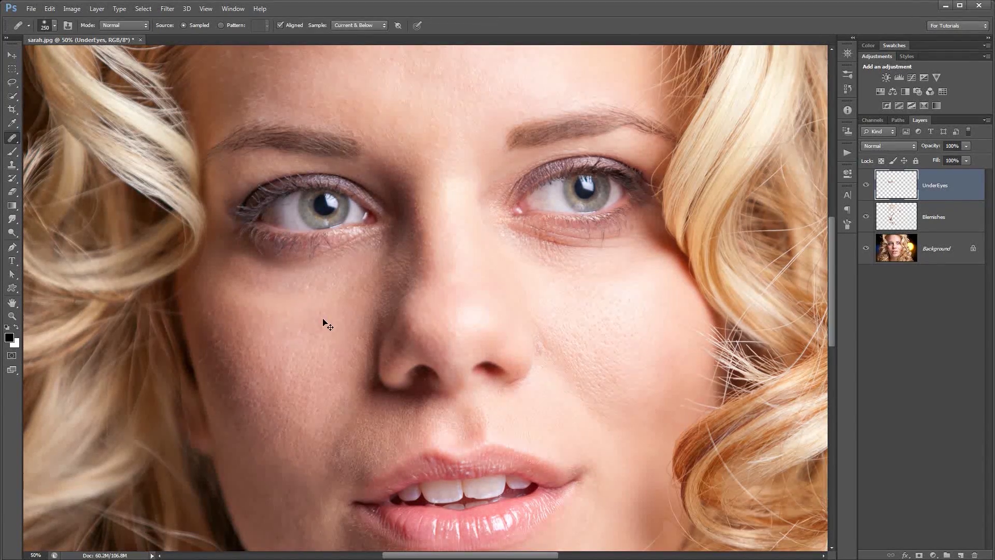
mouse_move(311, 325)
mouse_down()
mouse_move(248, 328)
mouse_move(237, 302)
mouse_up()
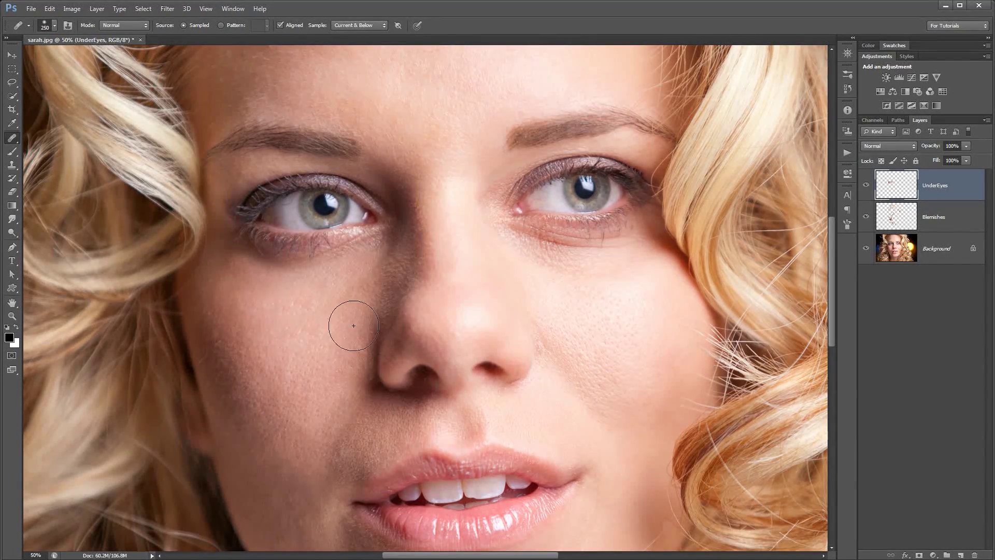
Sample clean cheek skin and heal the creases under the lit-side eye and the upper cheek below it.
drag(423, 284, 341, 274)
drag(477, 290, 373, 289)
alt+click(341, 269)
mouse_move(333, 238)
mouse_down()
mouse_move(342, 224)
mouse_move(378, 244)
mouse_move(453, 244)
mouse_up()
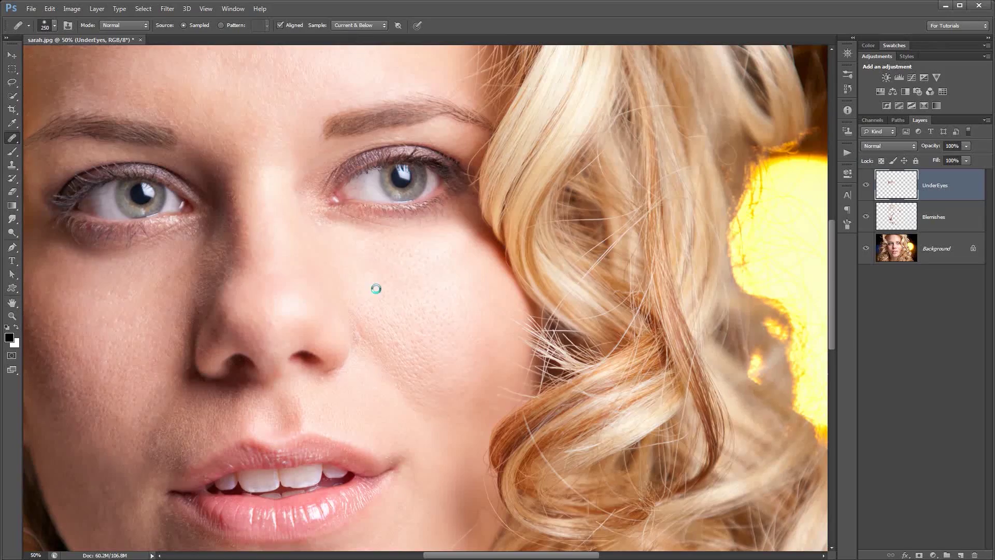
alt+click(370, 261)
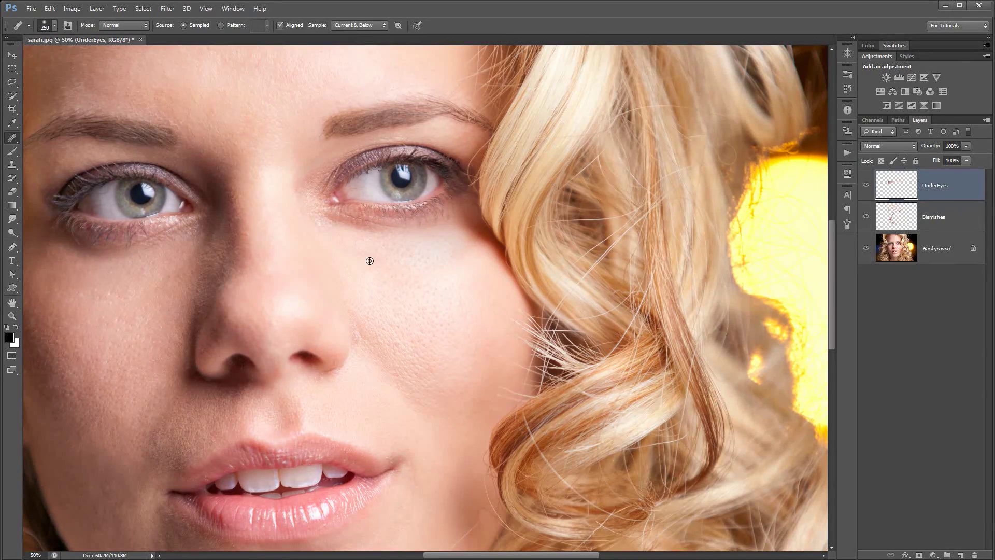
click(450, 261)
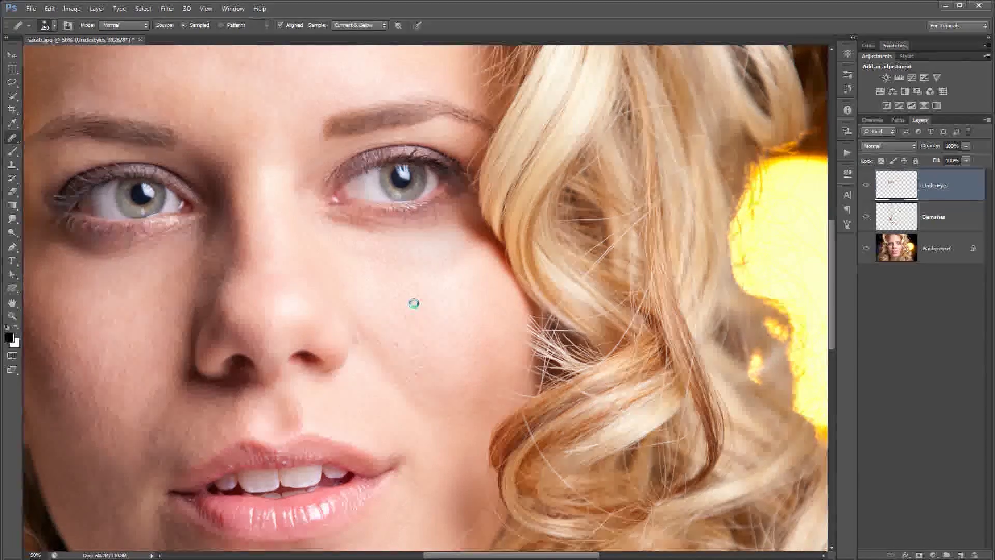
Toggle the UnderEyes layer's visibility to compare the eye area with and without the full-strength retouching.
drag(414, 303, 489, 309)
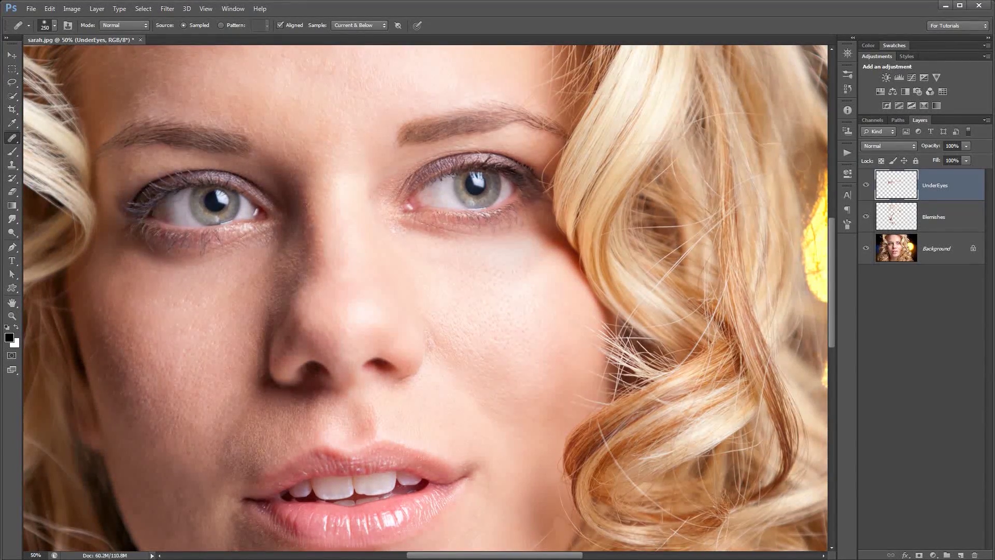
click(866, 185)
click(866, 185)
click(867, 185)
click(866, 185)
Lower the UnderEyes layer's opacity to 43% and check the softened effect by hiding and showing the layer.
key(v)
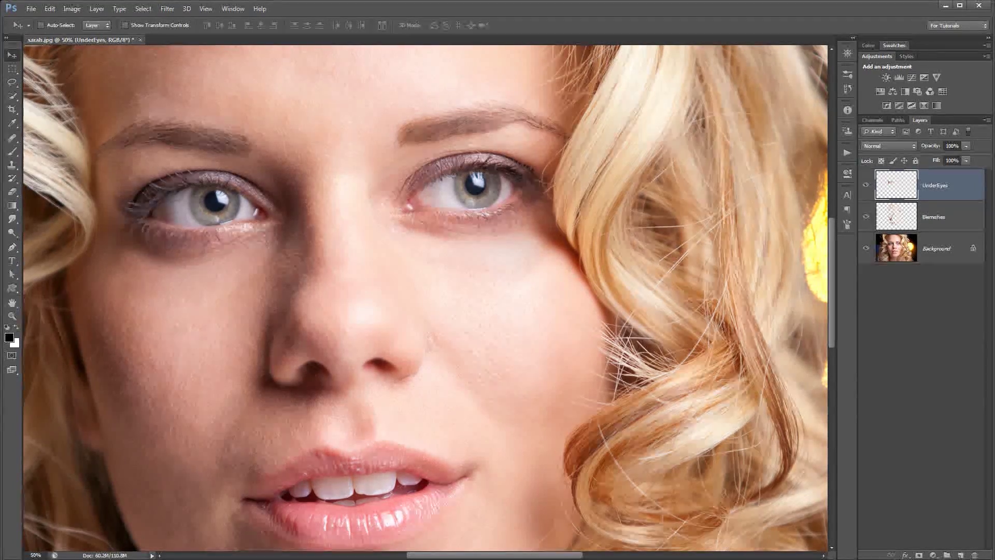
mouse_move(932, 145)
mouse_down()
mouse_move(904, 148)
mouse_move(936, 148)
mouse_move(926, 150)
mouse_up()
click(867, 186)
click(866, 186)
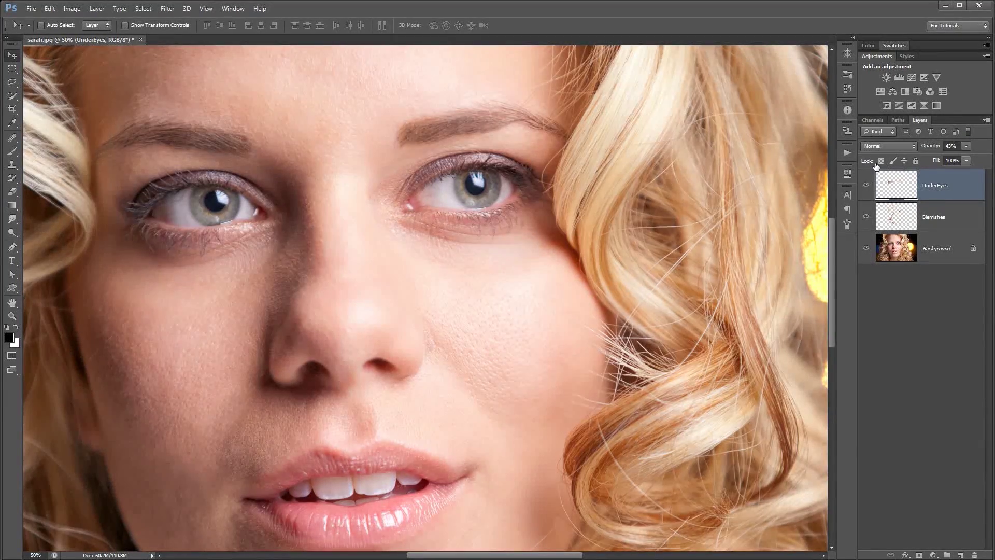
View the whole portrait and compare it with the UnderEyes layer hidden and shown.
key(ctrl+minus)
key(ctrl+minus)
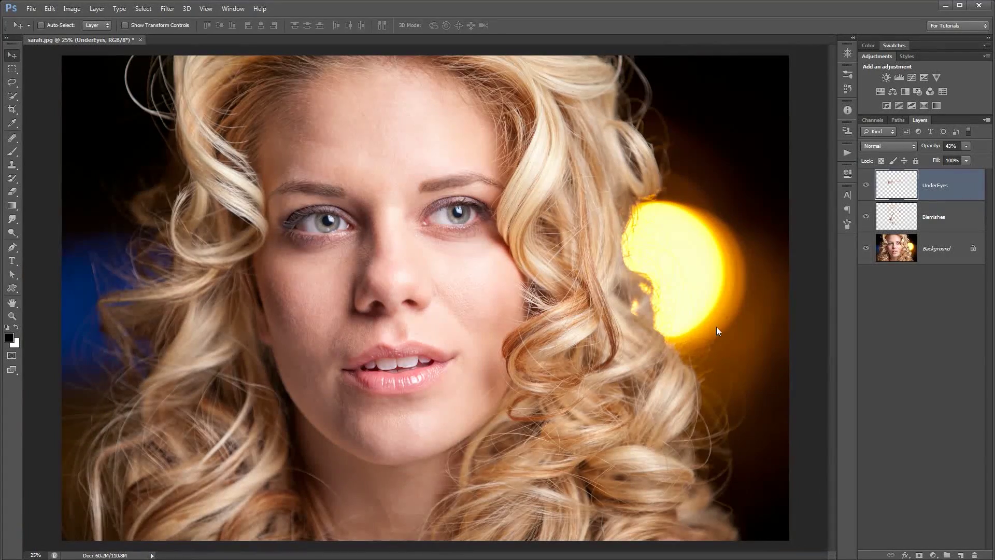
click(866, 185)
click(866, 185)
click(867, 185)
click(866, 186)
Compare the original and retouched portrait by isolating the Background layer and restoring all layers, twice.
alt+click(866, 250)
alt+click(866, 250)
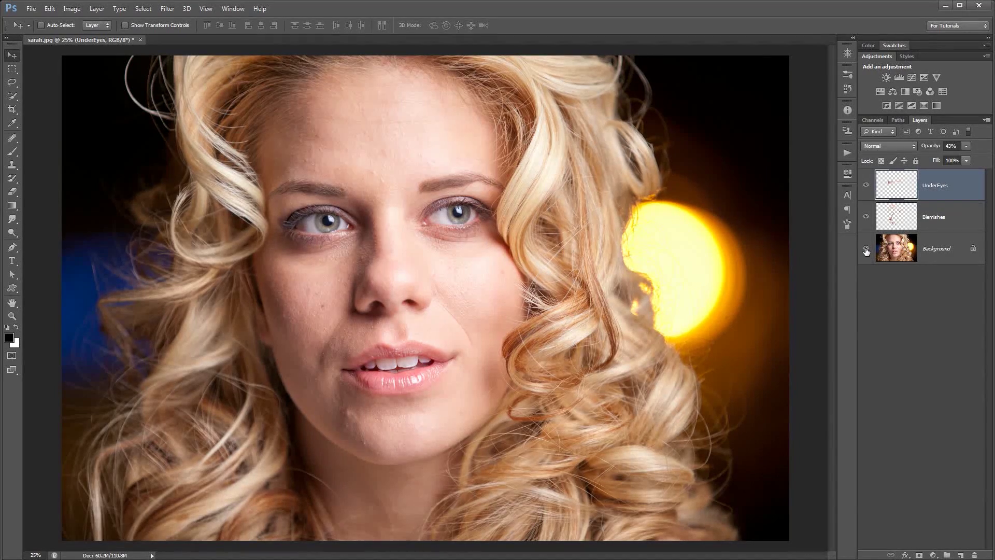
alt+click(867, 250)
alt+click(866, 250)
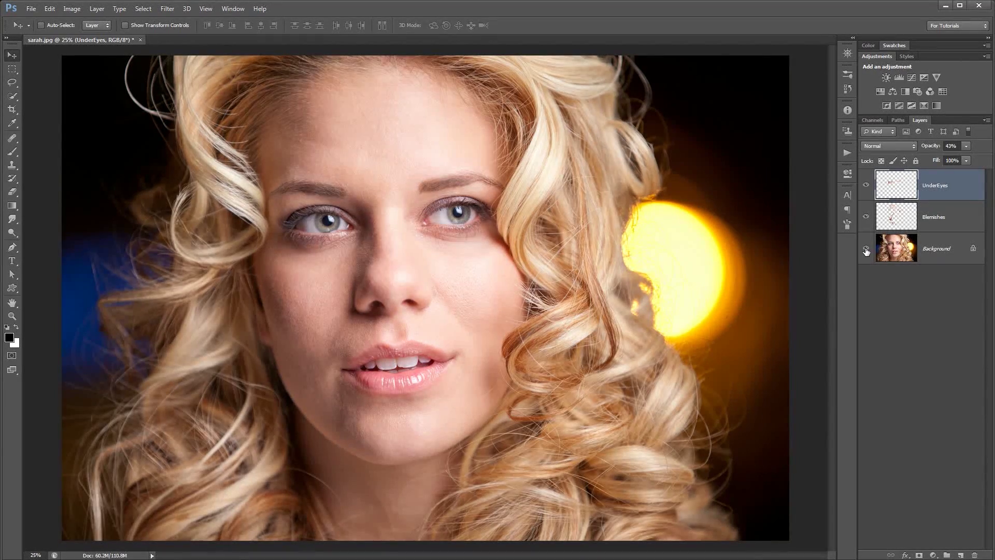